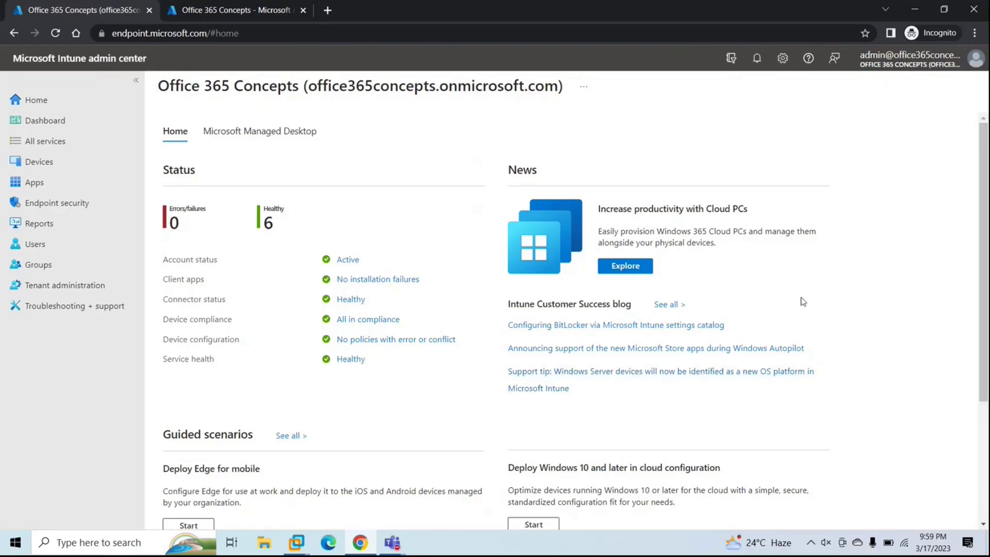
Step: Show the list of all devices in Azure Active Directory and widen the Join Type column to fit its contents
click(256, 10)
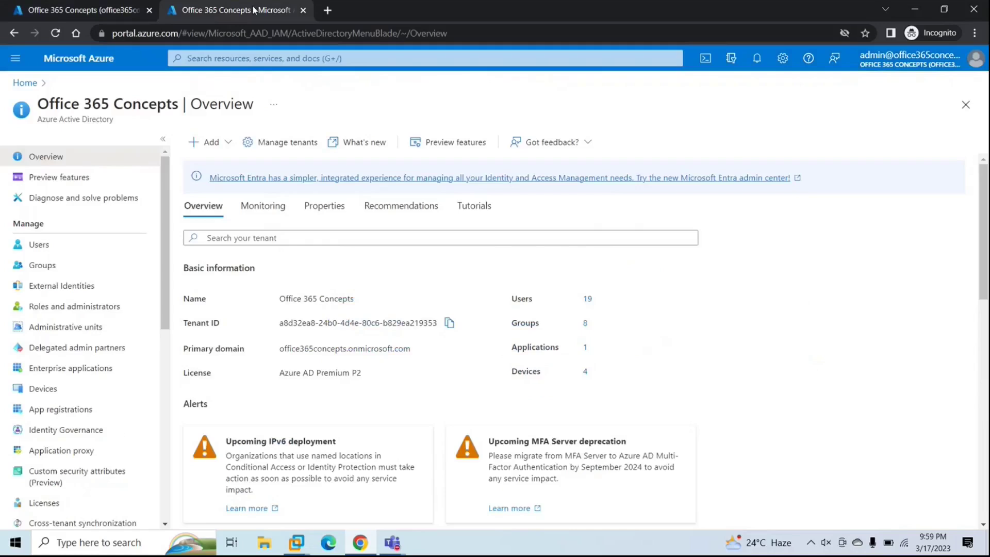
click(52, 388)
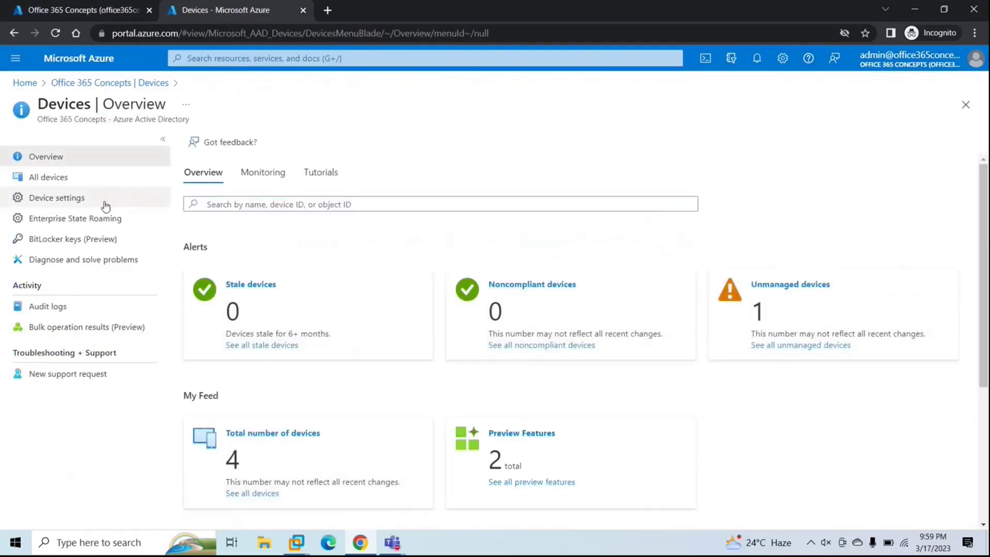
click(57, 182)
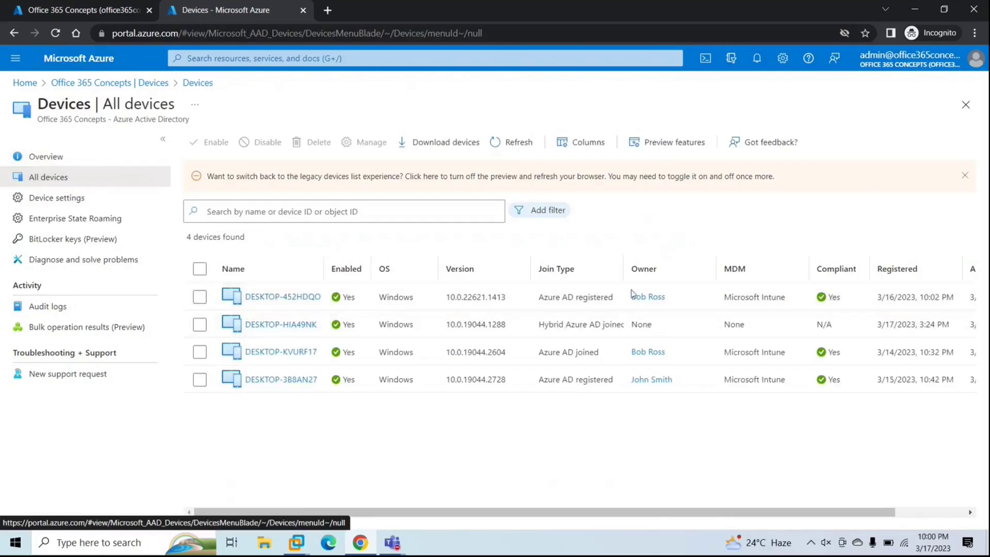
double_click(624, 271)
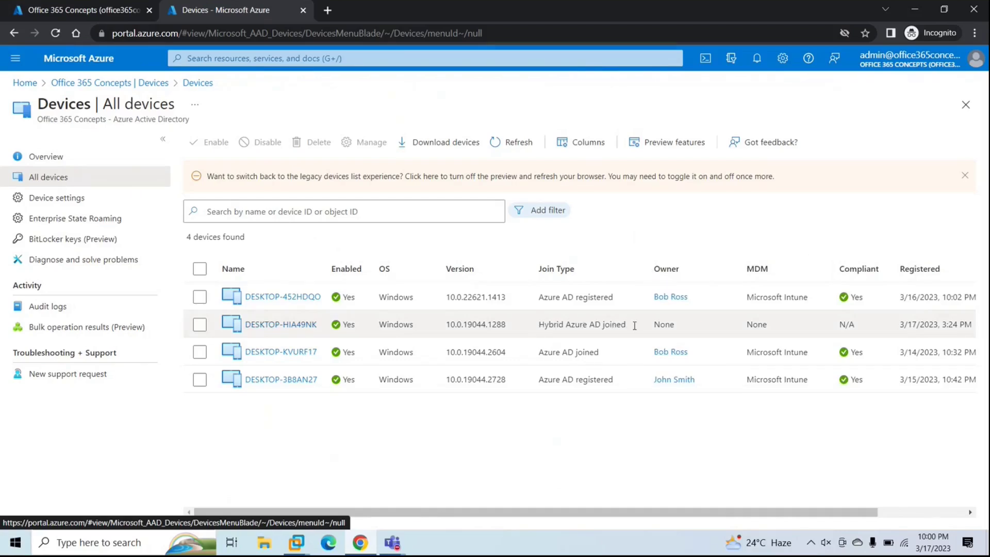
Step: Switch to the Win 10 Hybrid virtual machine and sign in by entering the account password
click(296, 542)
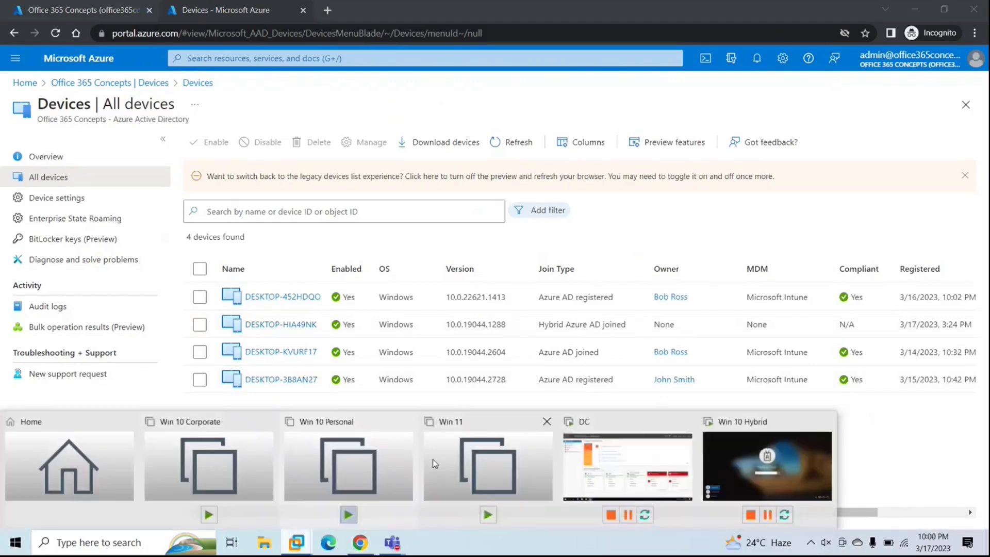
click(774, 458)
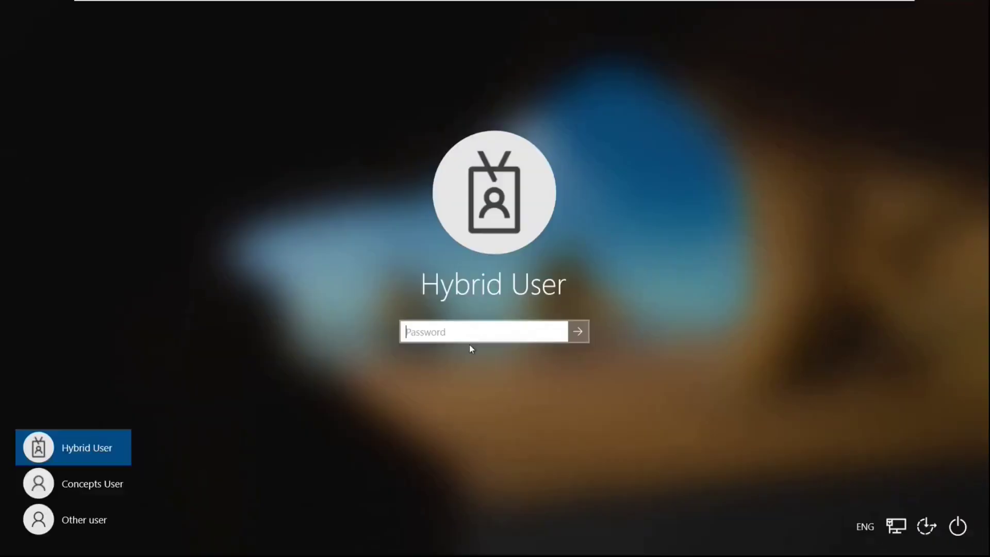
text(••••••••••)
key(Return)
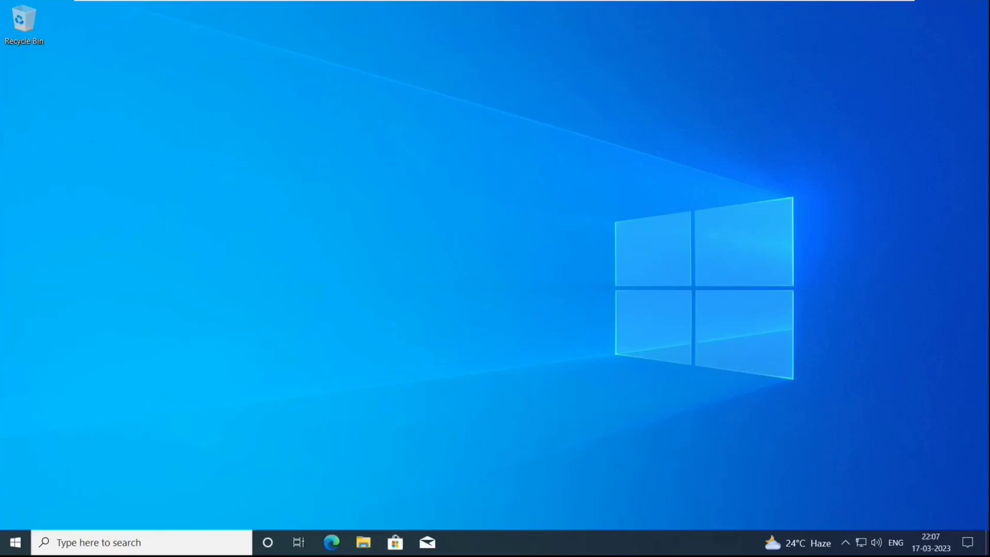
Step: Open a Command Prompt through cmd and run DSREGCMD /status
key(super+r)
text(cmd)
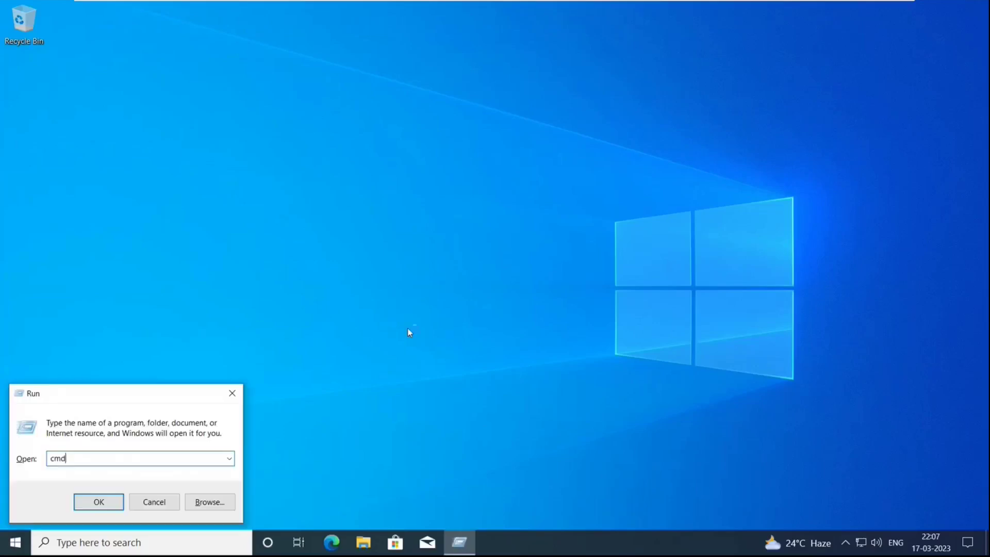
key(Return)
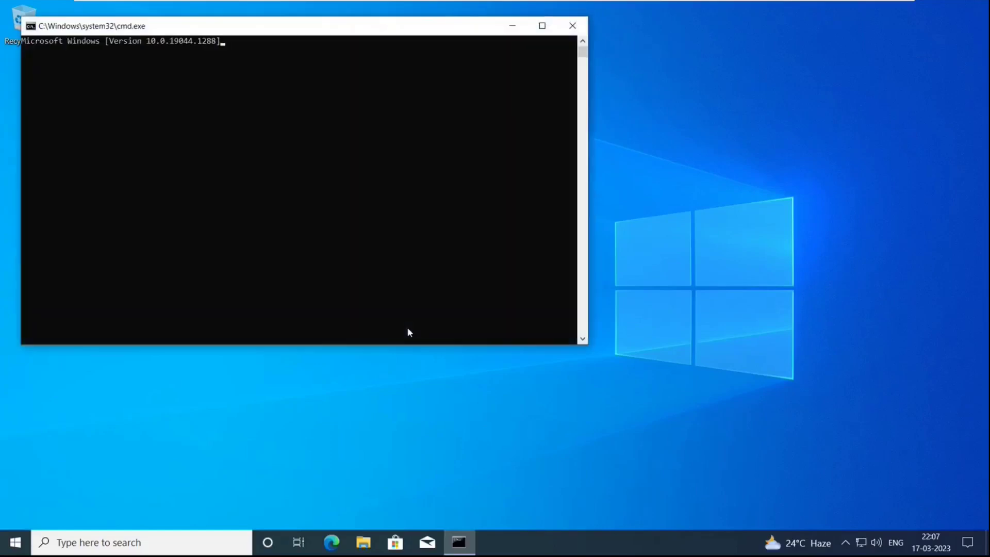
text(DSREGC)
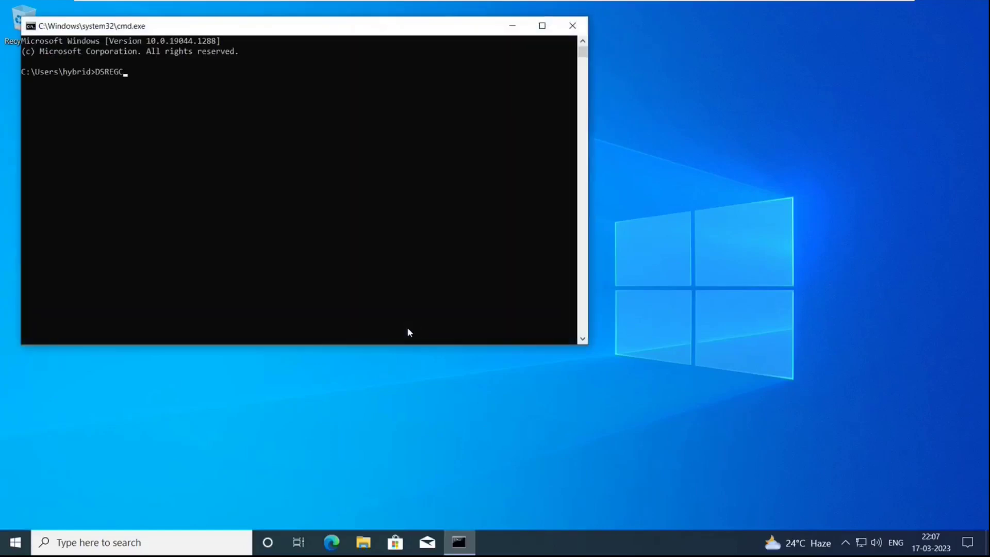
text(MD /status)
key(Return)
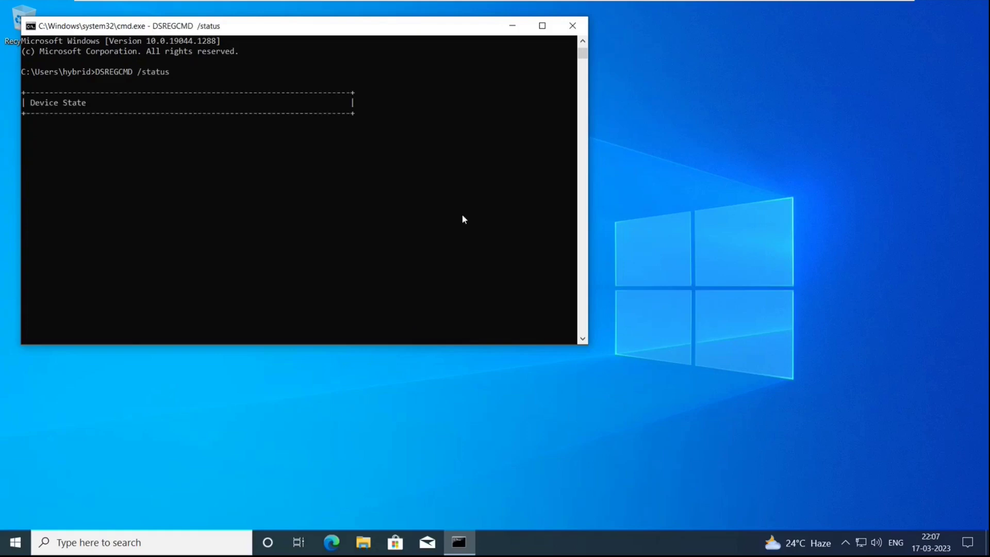
Step: Examine the AzureAdJoined, DomainJoined and DomainName entries under Device State in the command output
scroll(323, 173, up, 20)
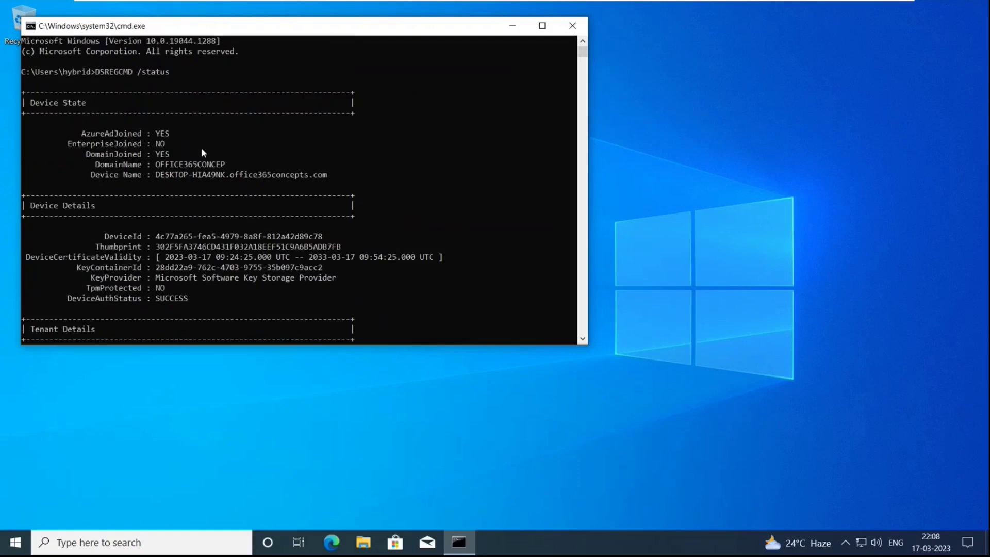
drag(82, 136, 176, 137)
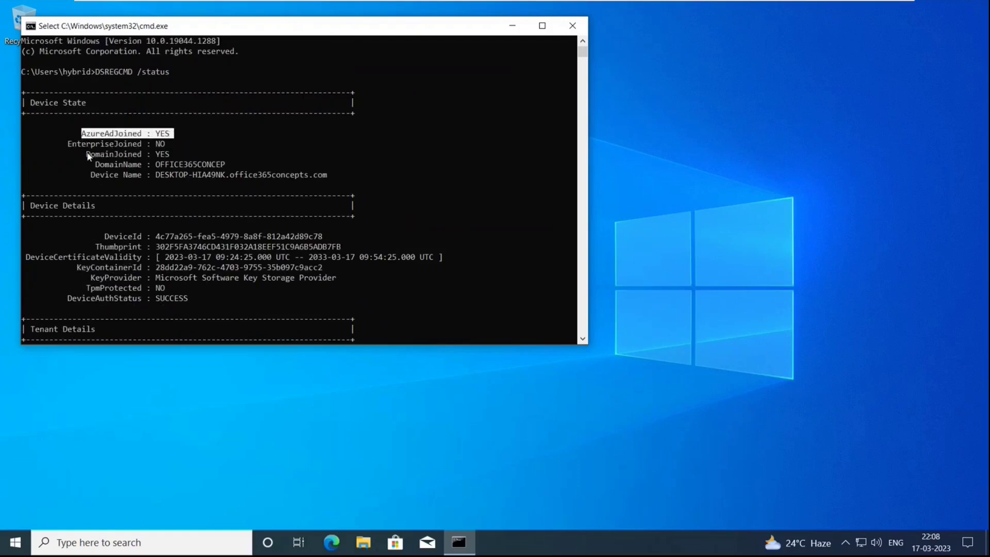
drag(87, 154, 180, 160)
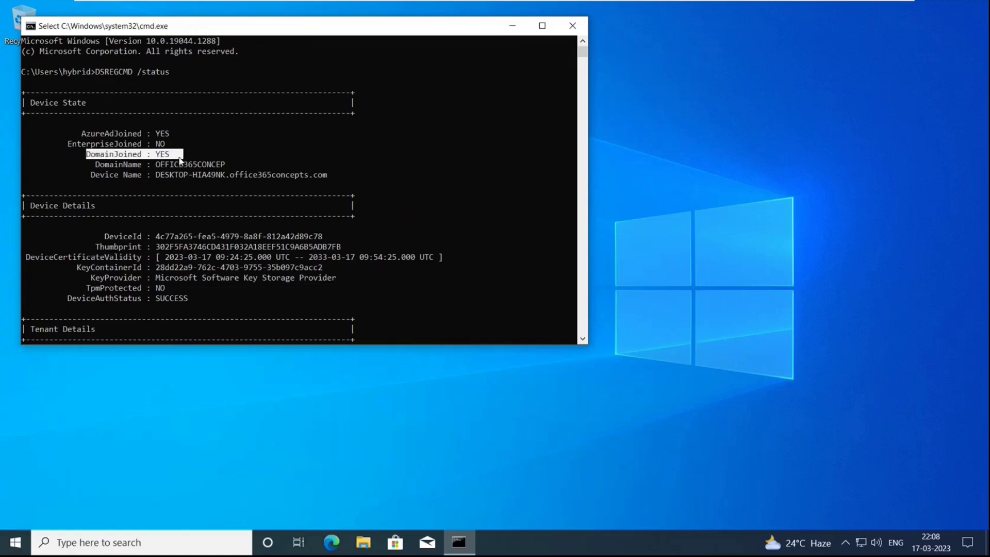
click(180, 159)
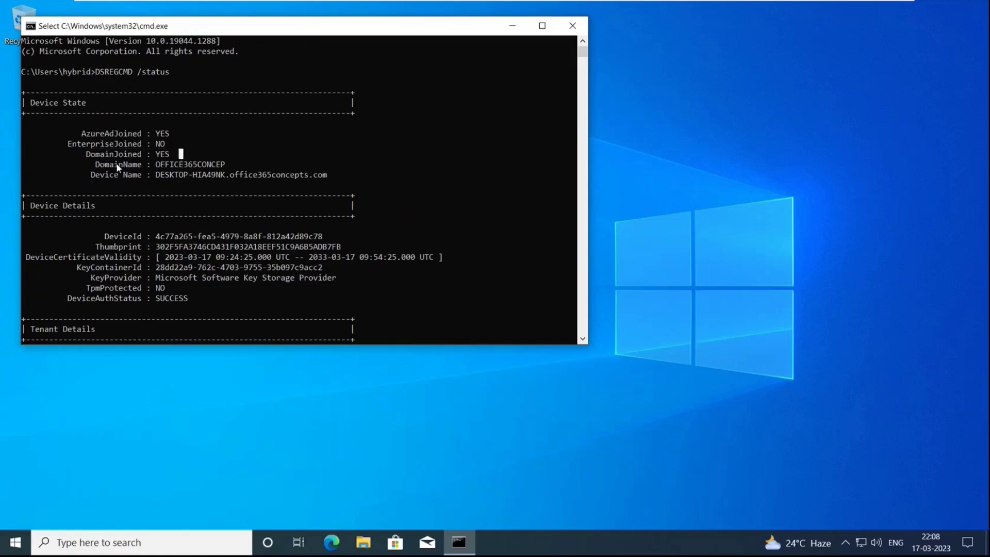
drag(87, 153, 226, 166)
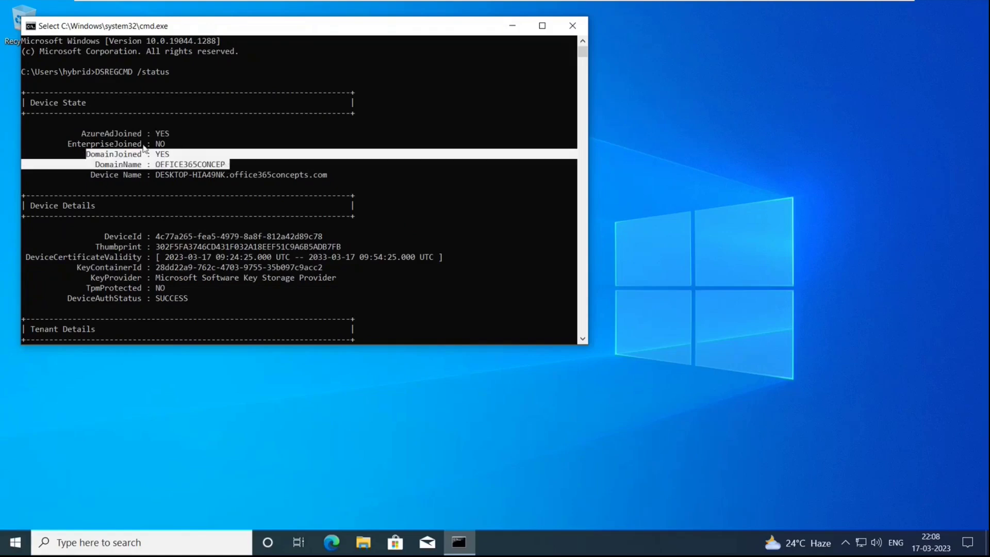
drag(81, 133, 175, 133)
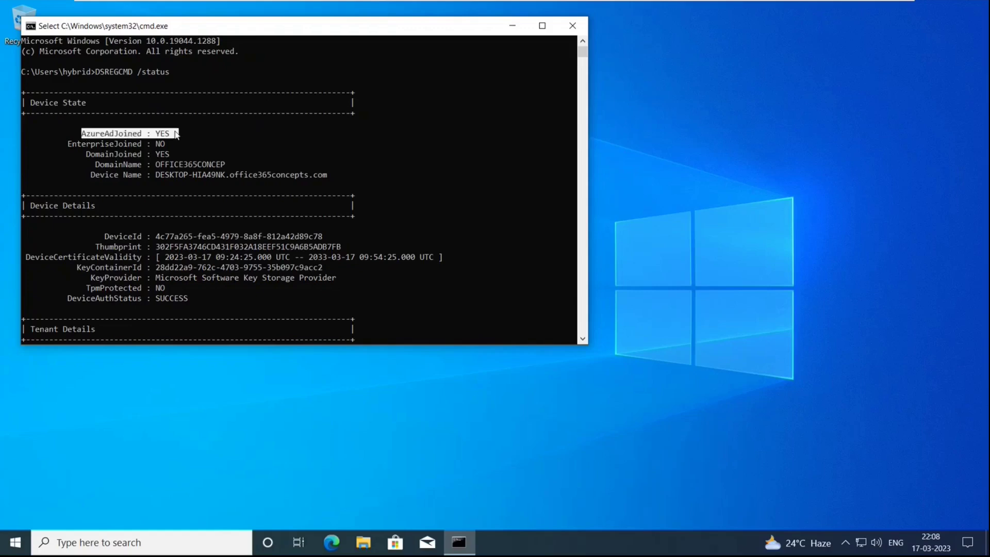
click(217, 153)
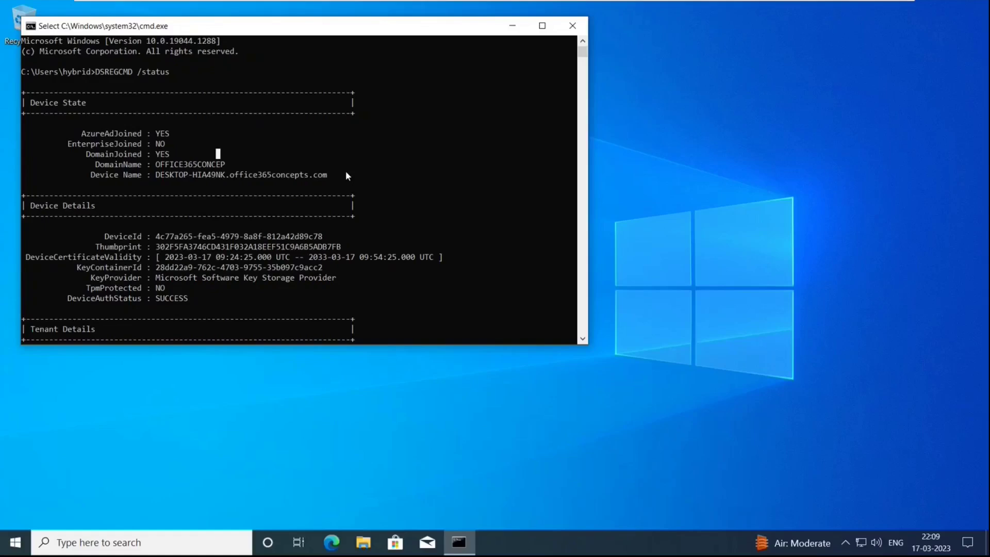
Step: Check the Windows version and build of the virtual machine with winver
key(super+r)
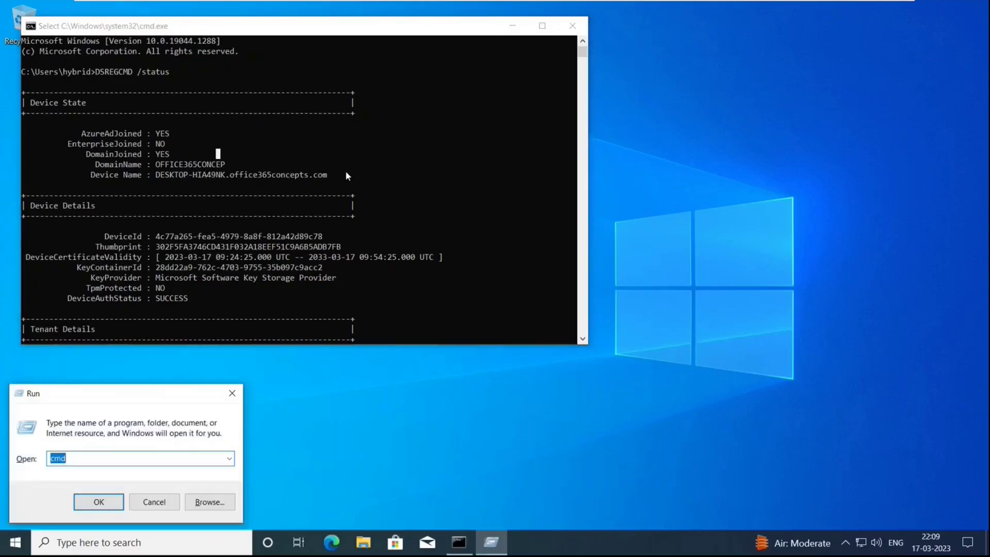
text(winver)
key(Return)
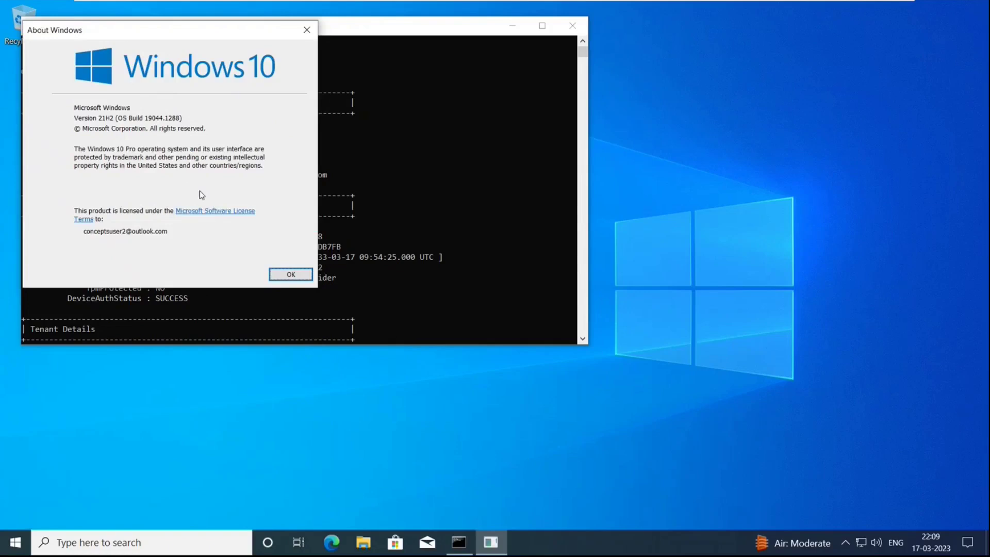
click(292, 275)
key(super+r)
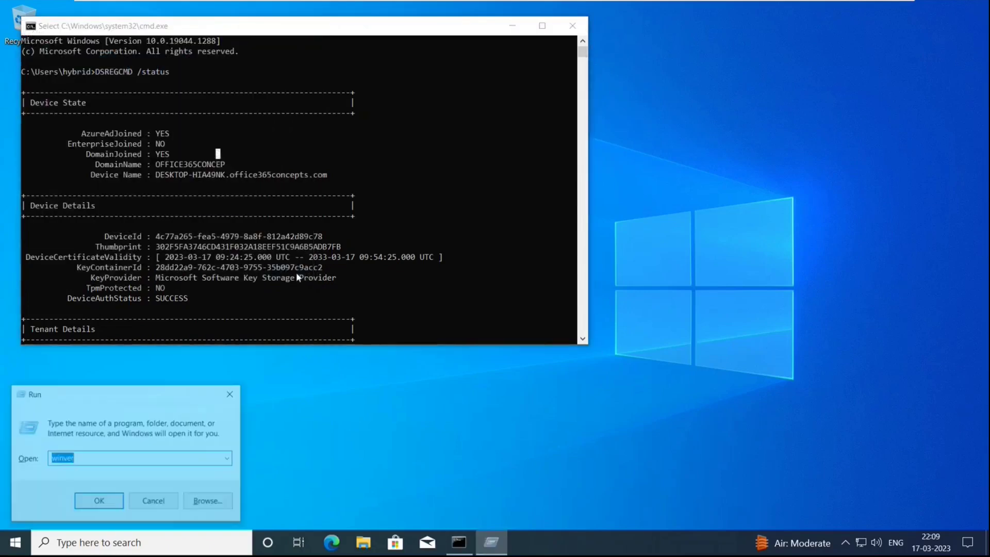
key(End)
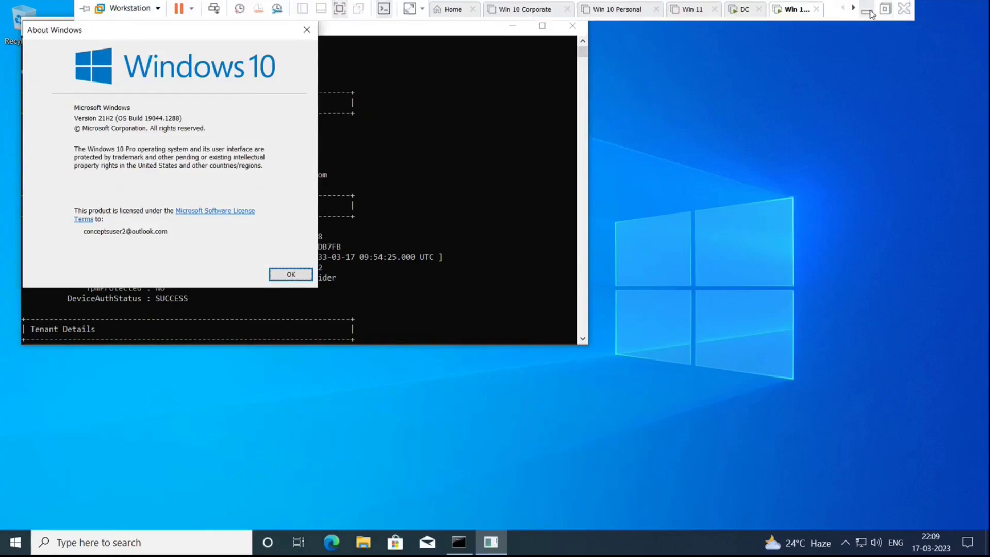
Step: Return to the Intune admin center in the browser and review the MDM and MAM user scopes in the Windows Automatic Enrollment settings
click(867, 10)
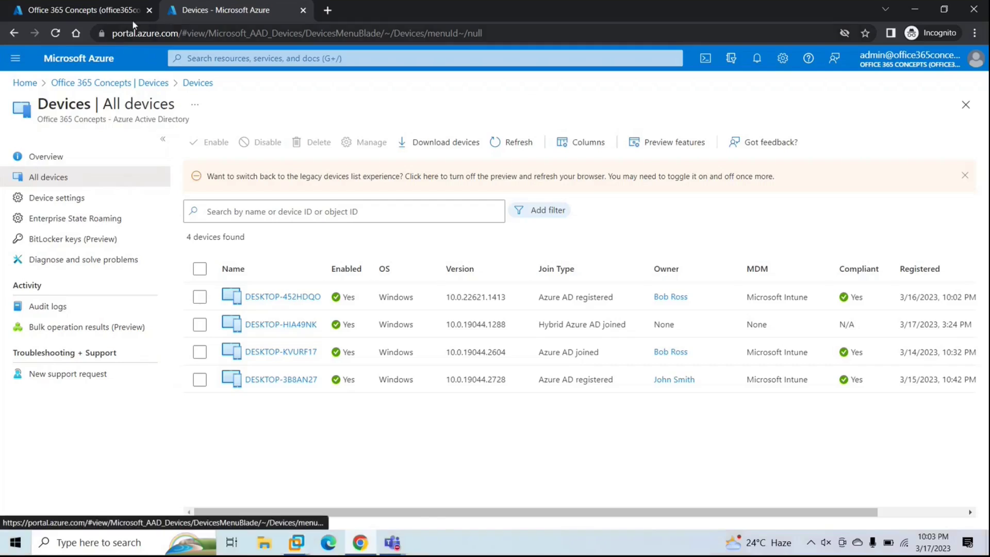
click(96, 11)
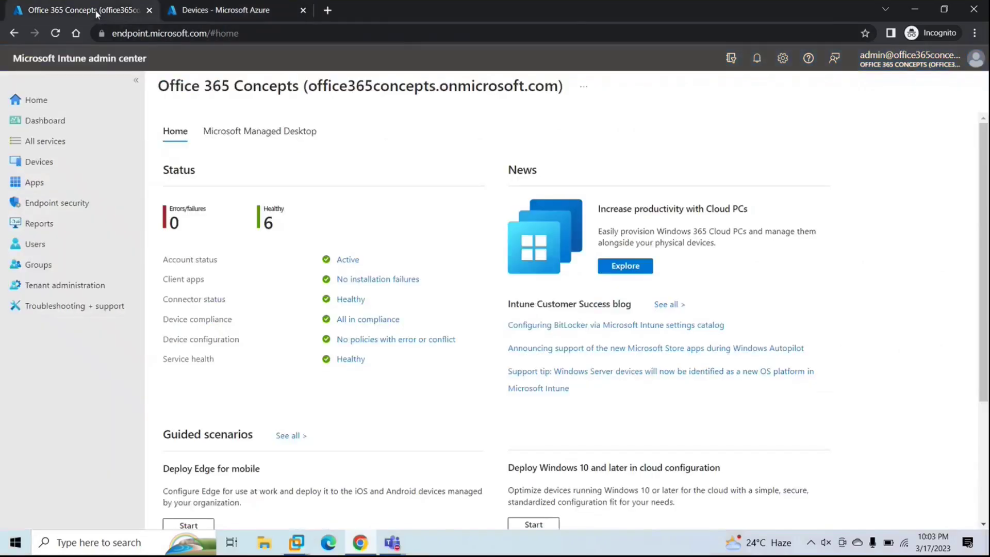
click(49, 162)
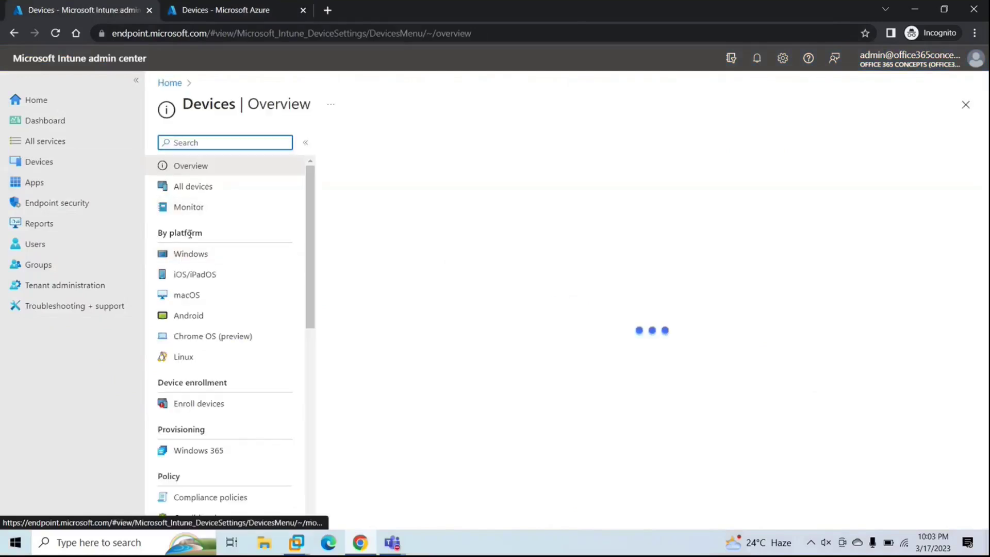
click(189, 262)
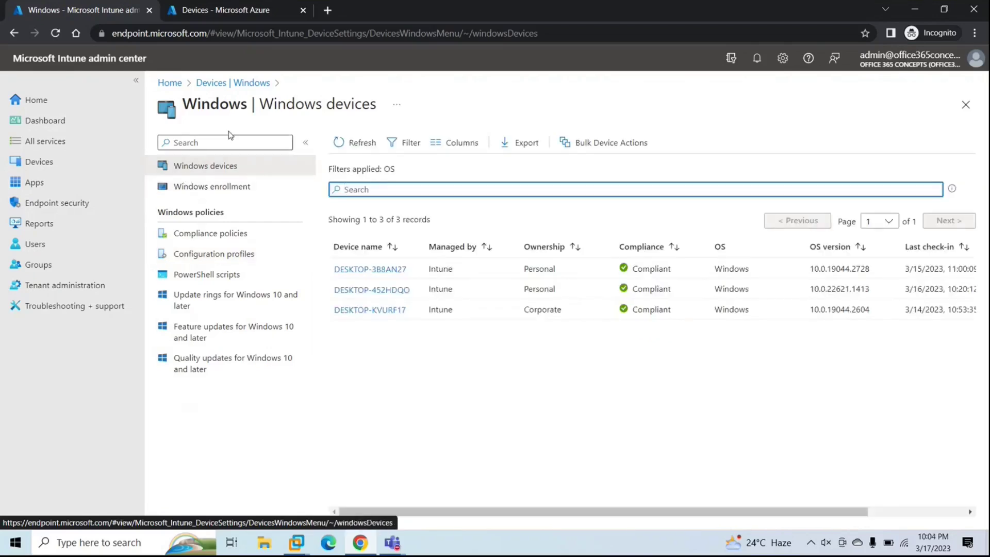
click(209, 190)
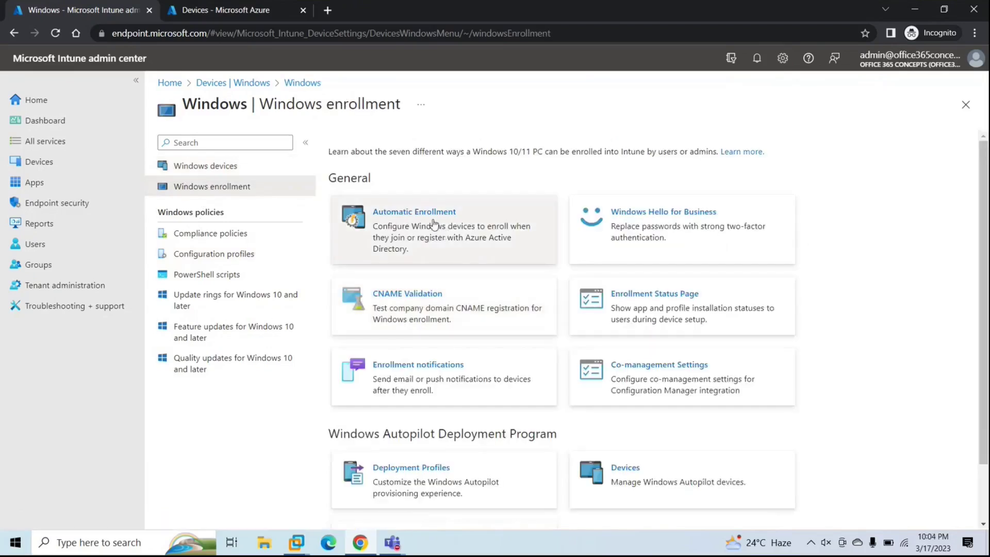
click(434, 224)
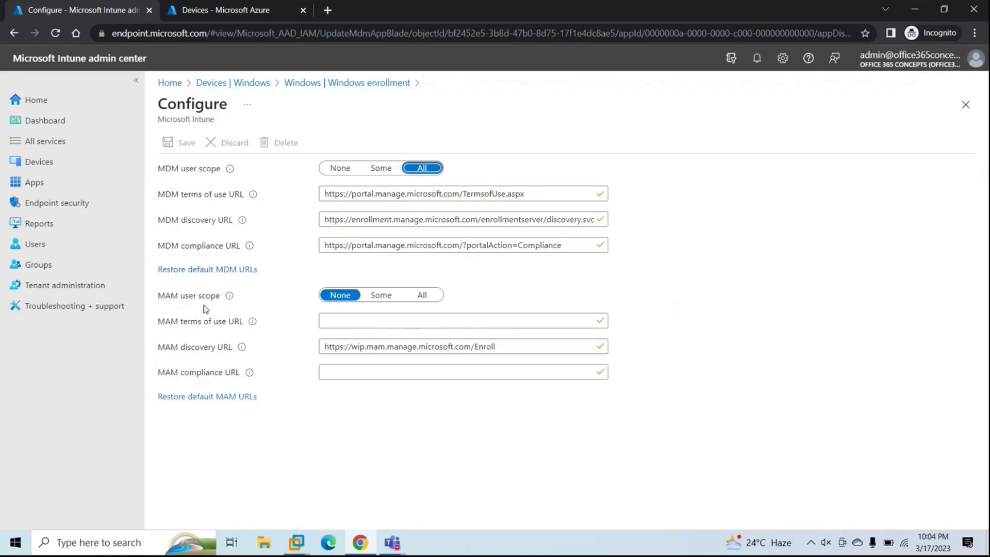
click(966, 106)
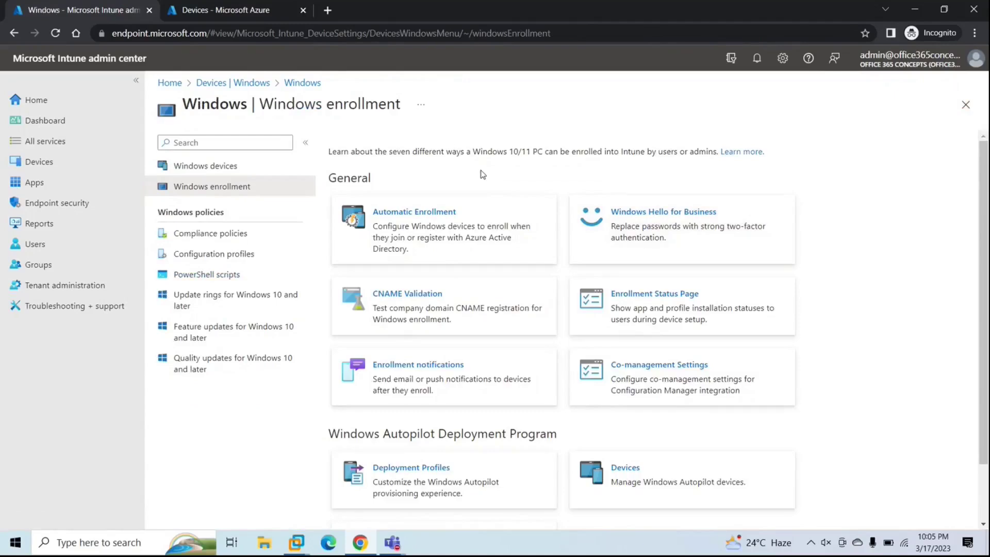
Step: Switch to the DC virtual machine and open Group Policy Management
click(297, 542)
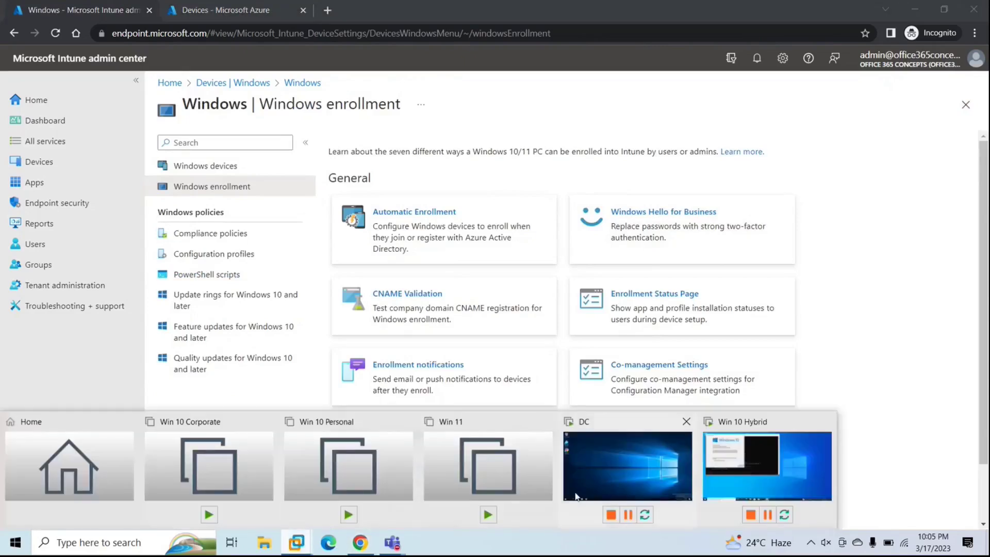
click(647, 459)
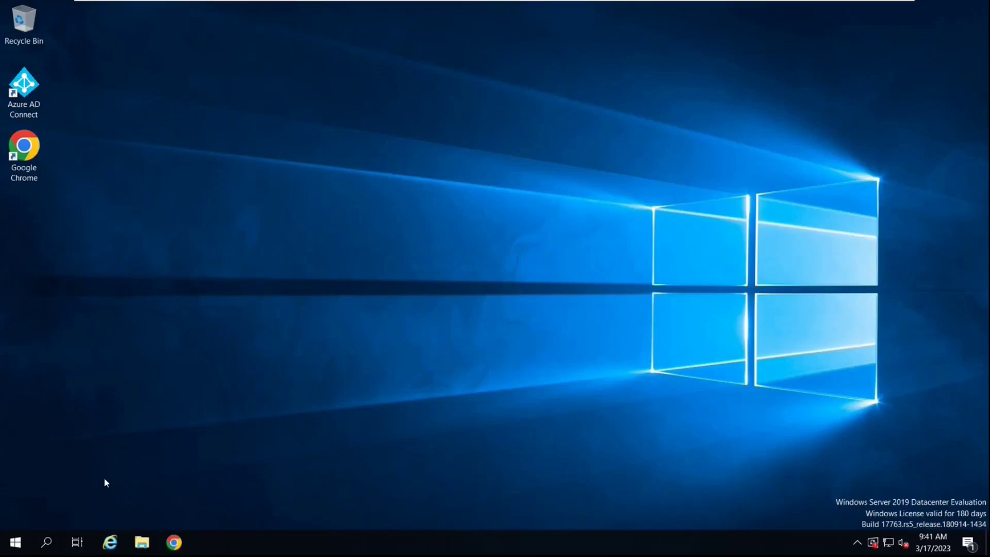
key(super)
text(group)
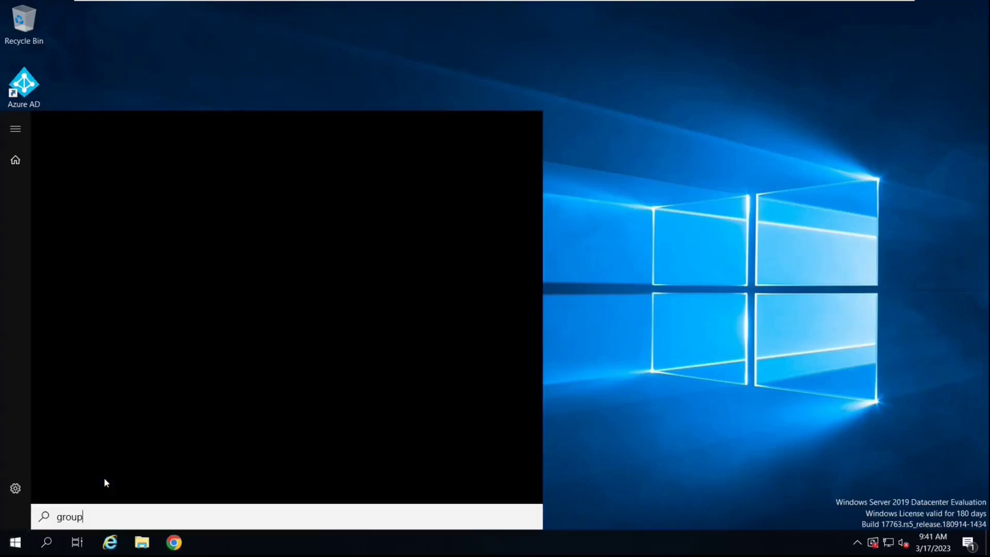
text( policy)
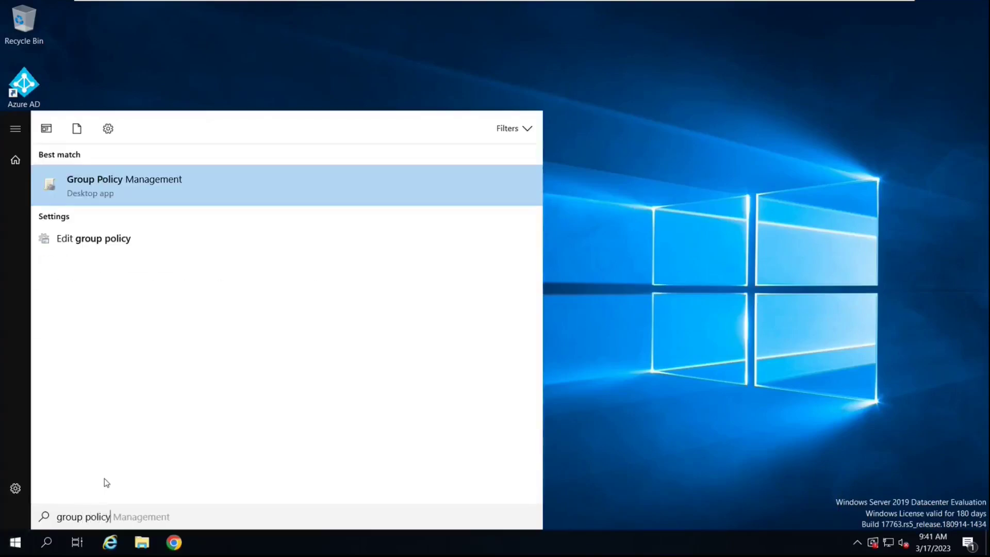
key(Return)
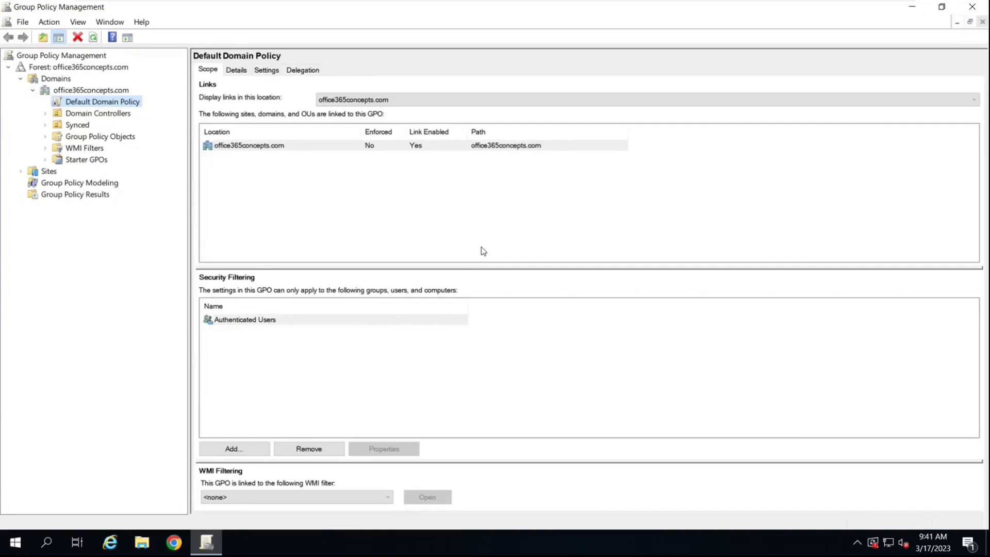
click(314, 361)
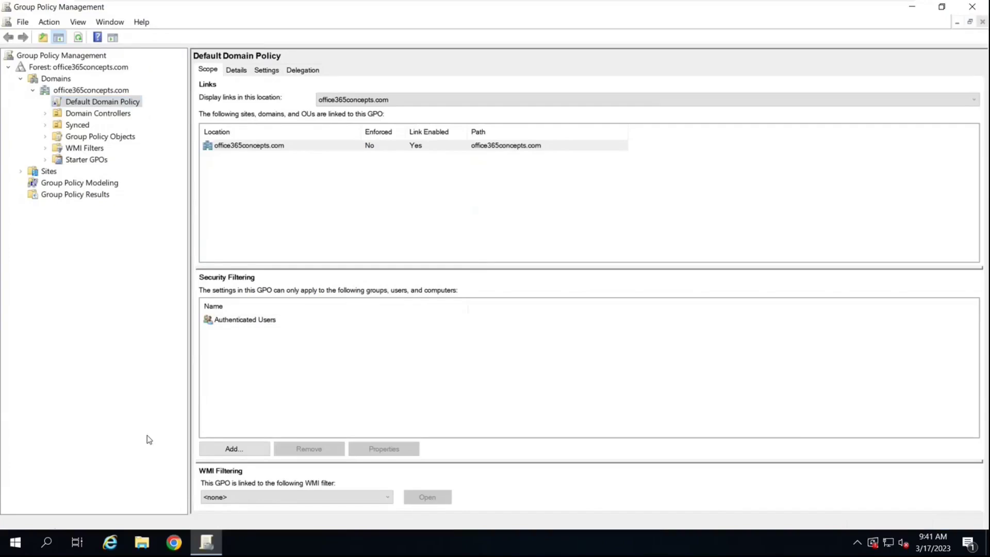
Step: Open Active Directory Users and Computers and review the computer and user objects in the Synced organizational unit
click(15, 543)
click(103, 366)
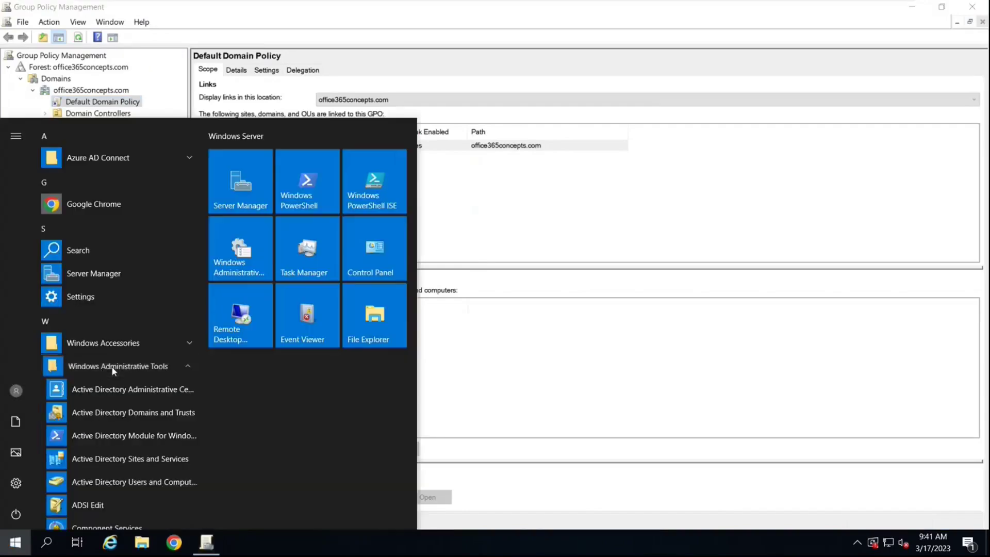
scroll(86, 418, down, 5)
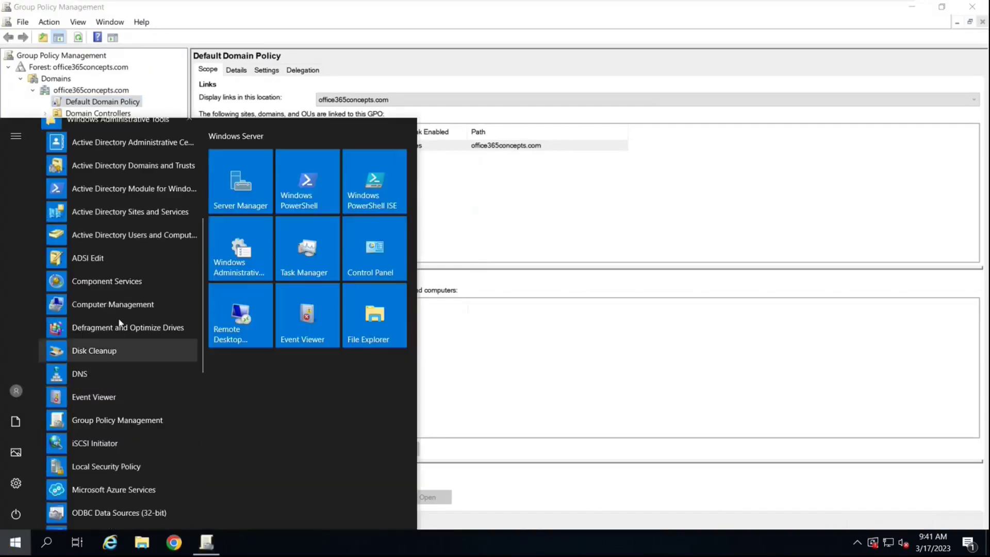
click(128, 239)
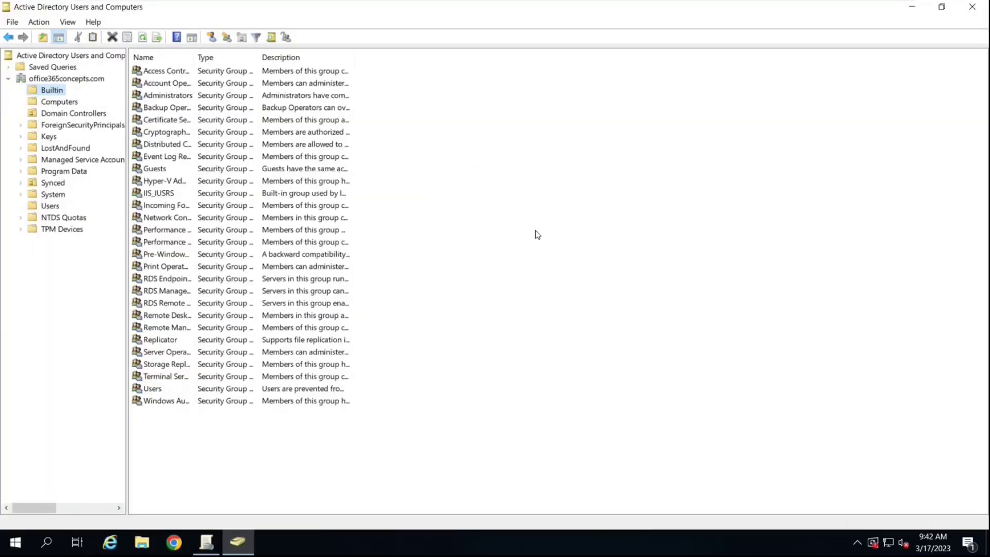
click(52, 185)
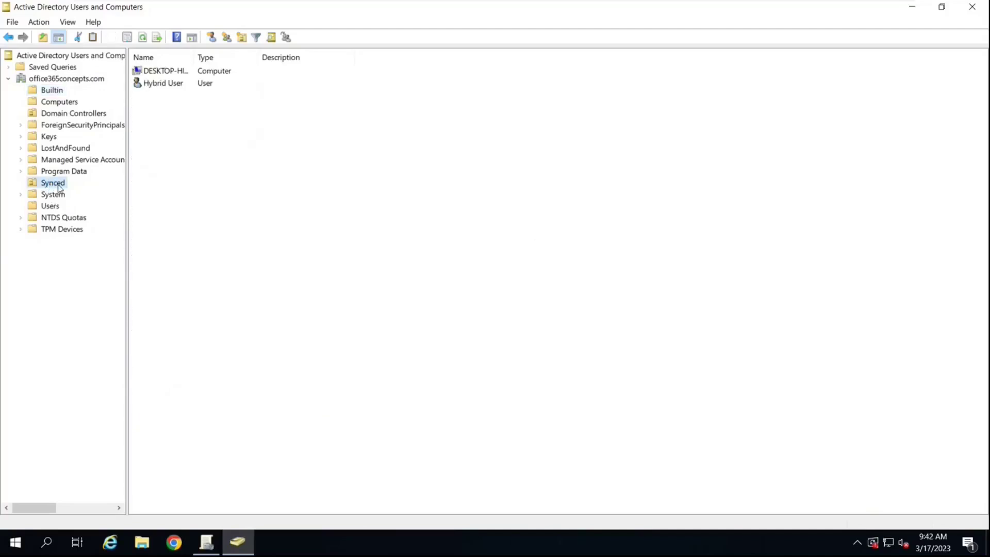
drag(193, 59, 339, 63)
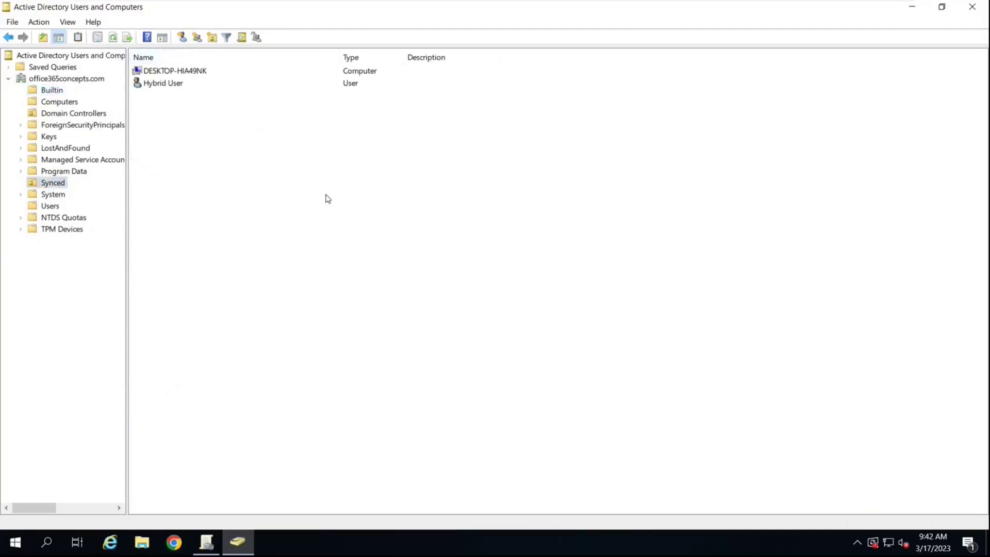
click(200, 72)
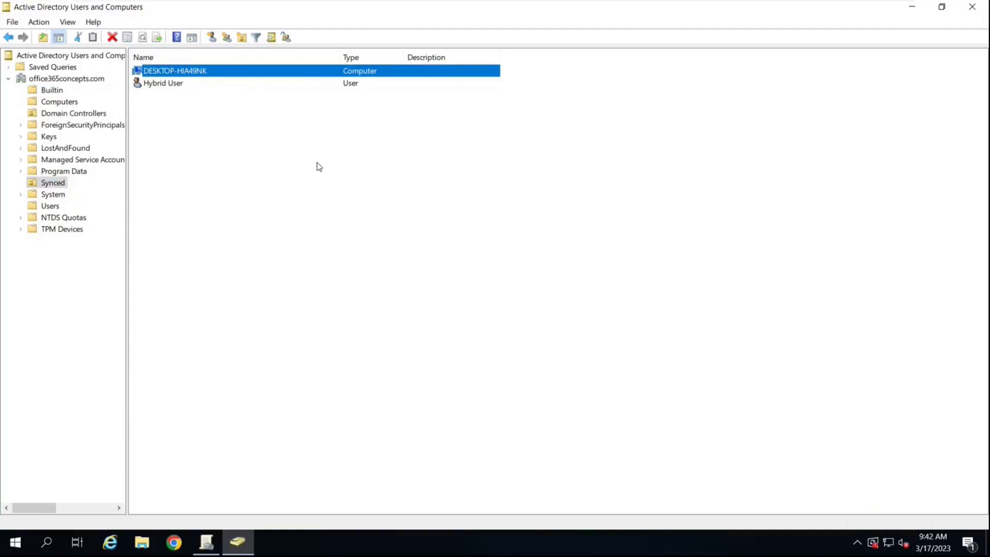
click(54, 183)
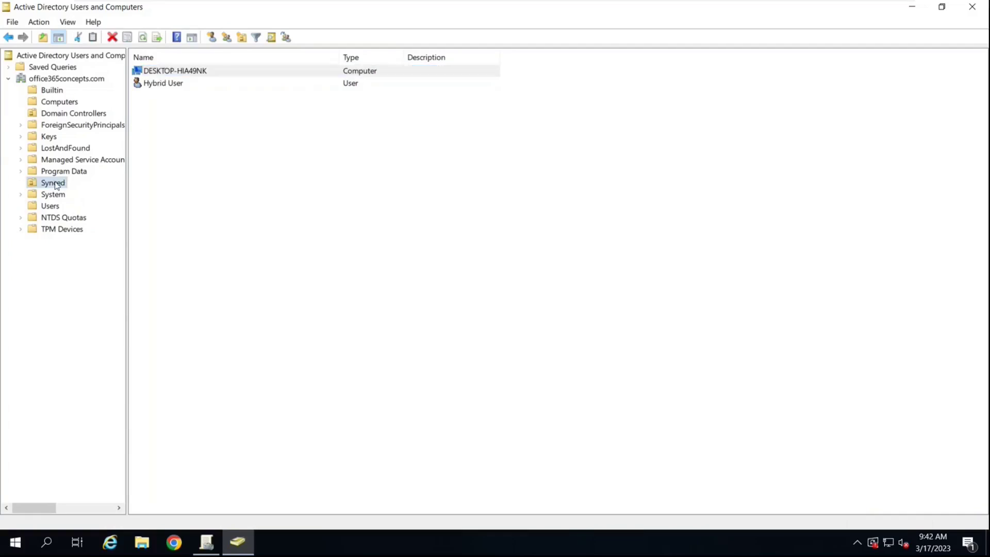
Step: Return to Group Policy Management and create a new Group Policy object named Hybrid Auto Enroll GPO
click(206, 541)
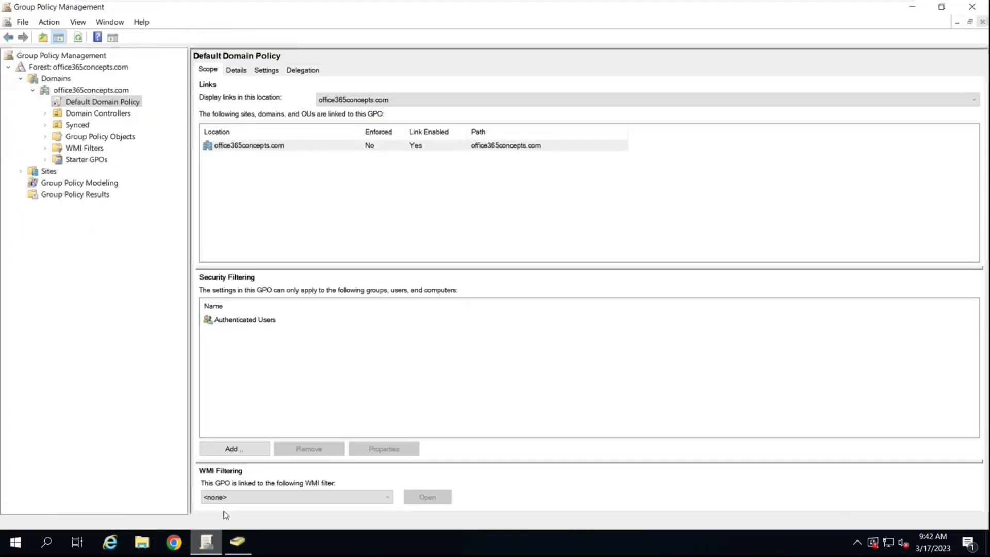
click(90, 103)
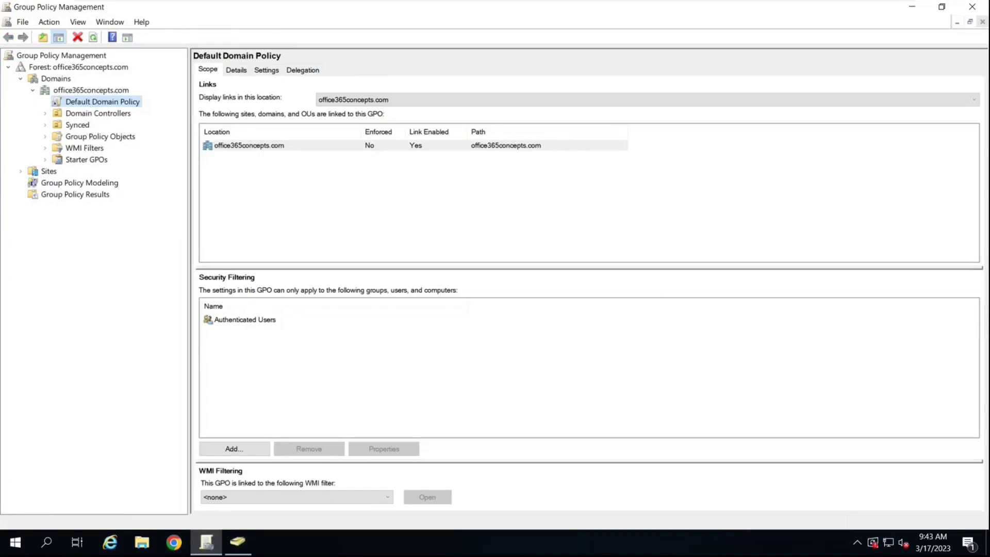
right_click(88, 138)
click(116, 154)
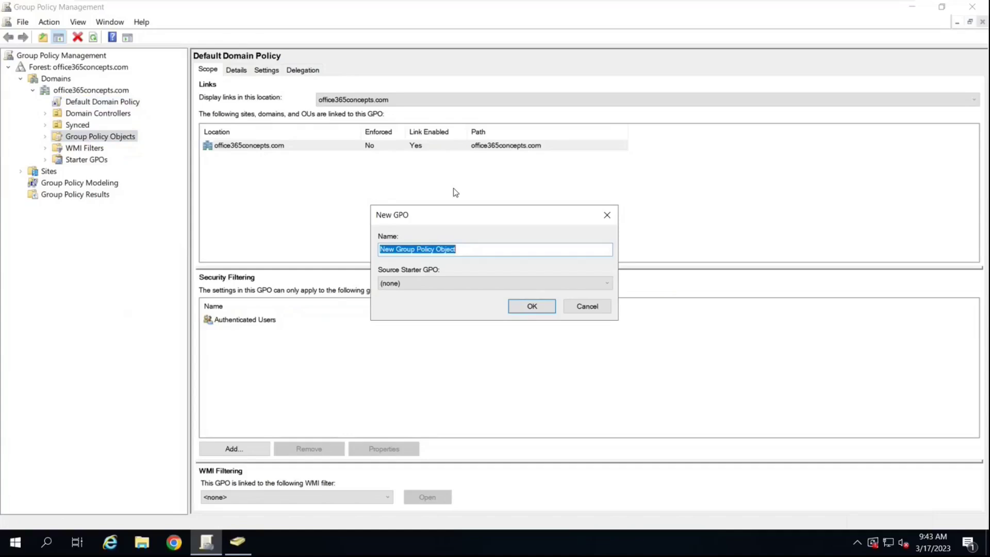
text(Hybrid A)
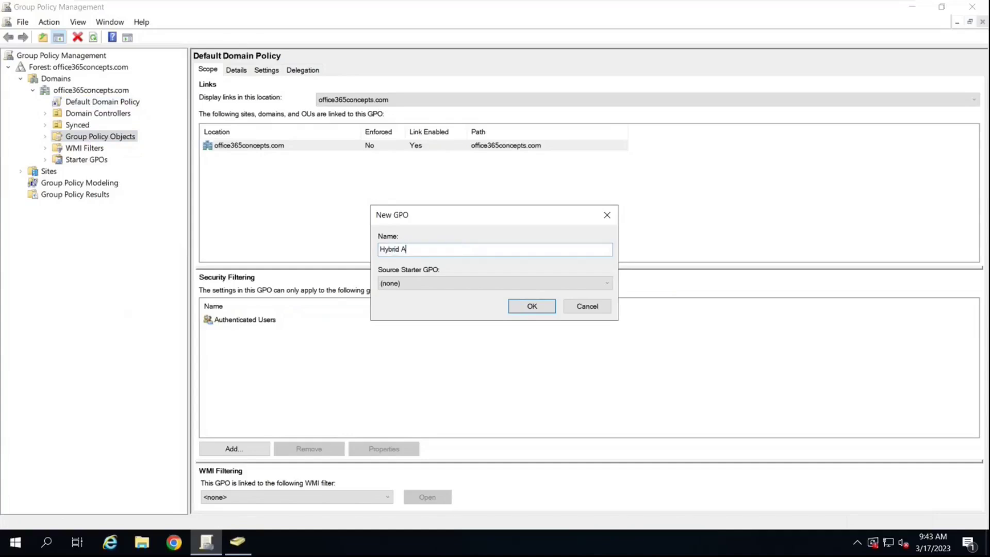
text(uto Enroll GPO)
click(522, 307)
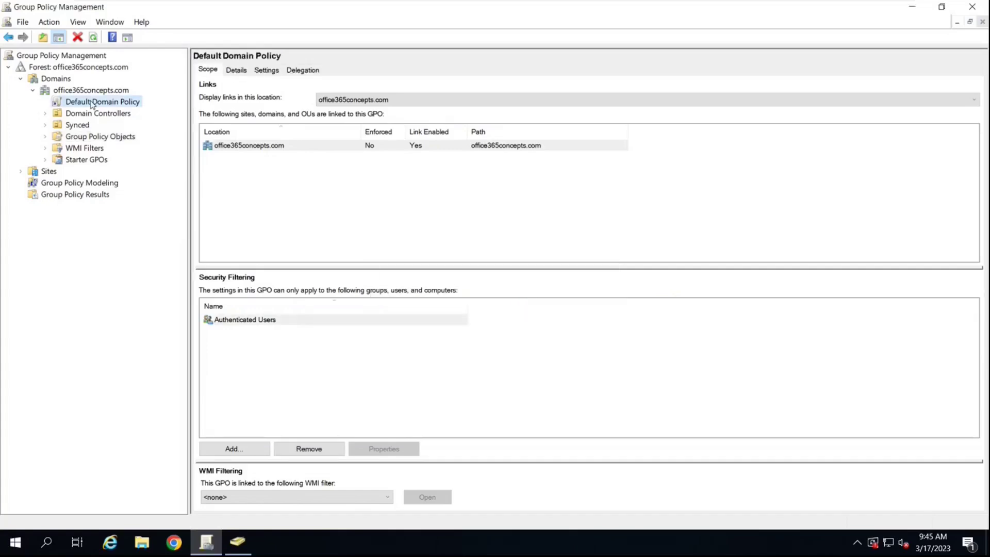
Step: Open the Hybrid Auto Enroll GPO for editing in a maximized Group Policy Management Editor
click(45, 137)
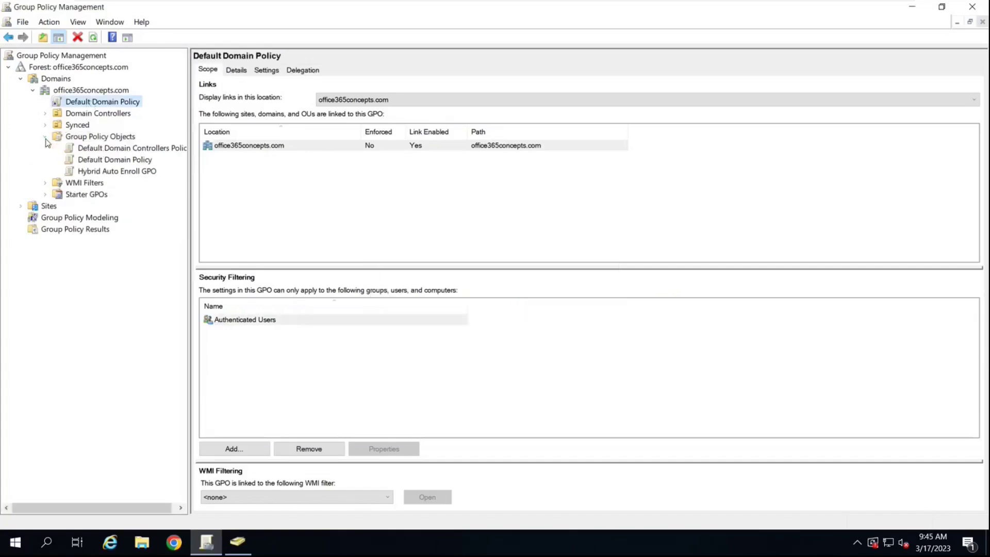
click(124, 172)
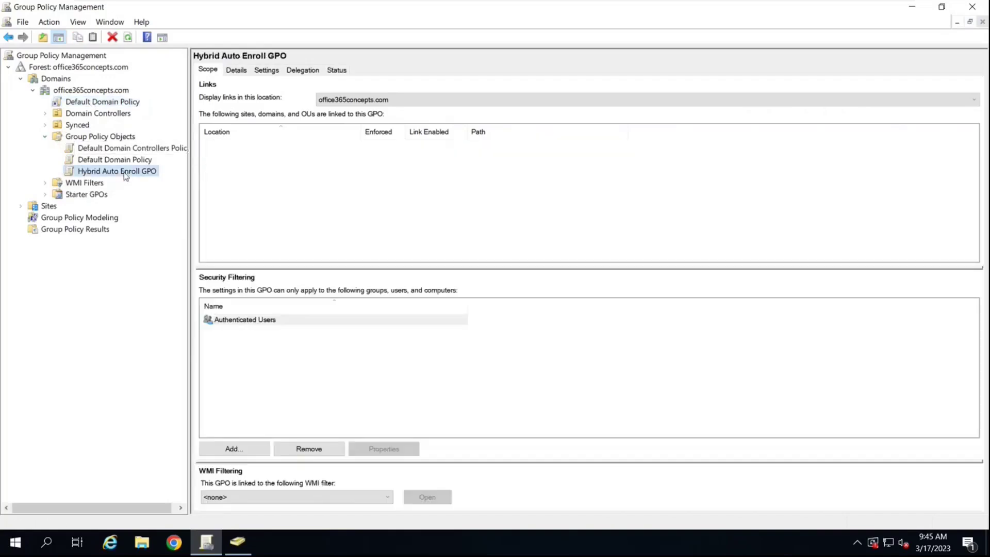
right_click(125, 176)
click(154, 182)
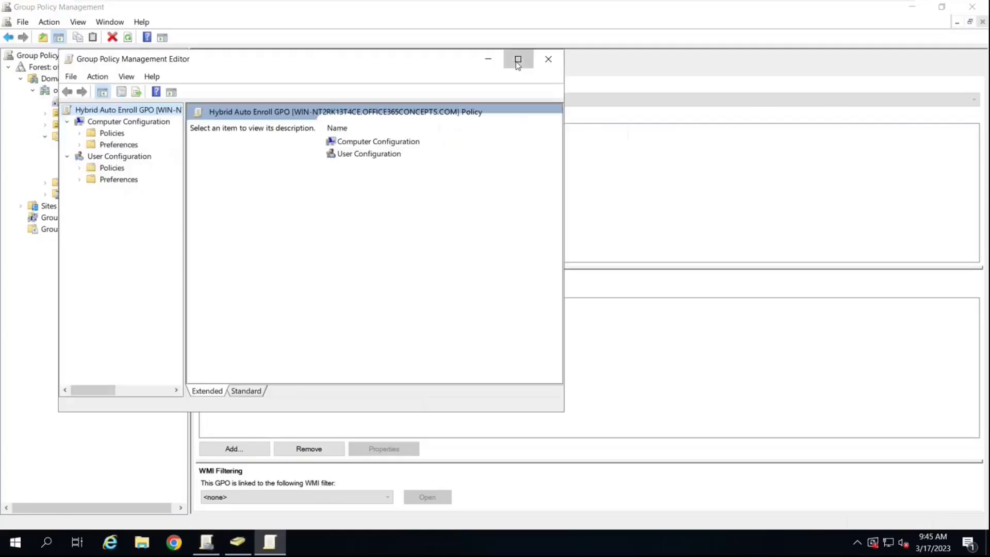
click(516, 60)
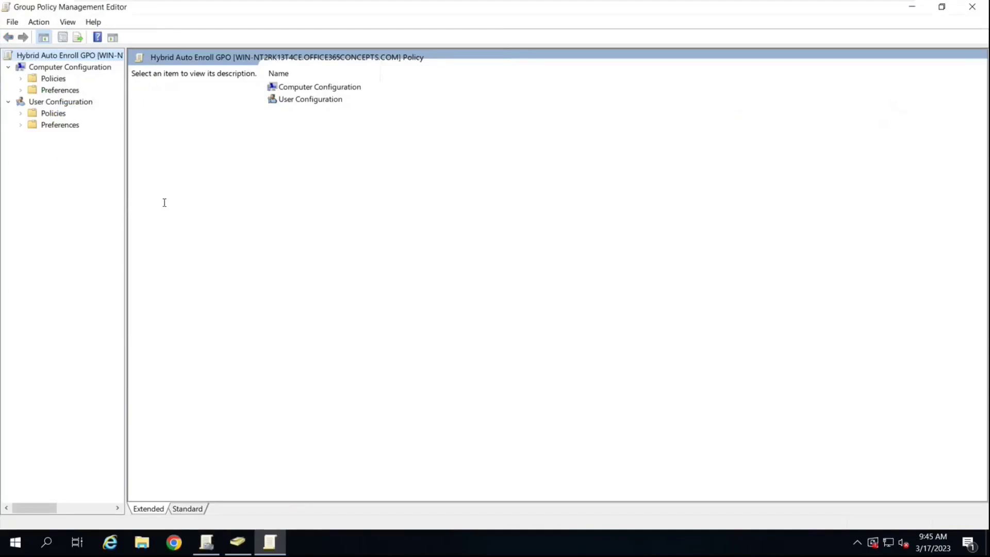
Step: Display the MDM policy settings under Windows Components in Computer Configuration, widening the tree and Setting column so names are readable
drag(126, 206, 222, 206)
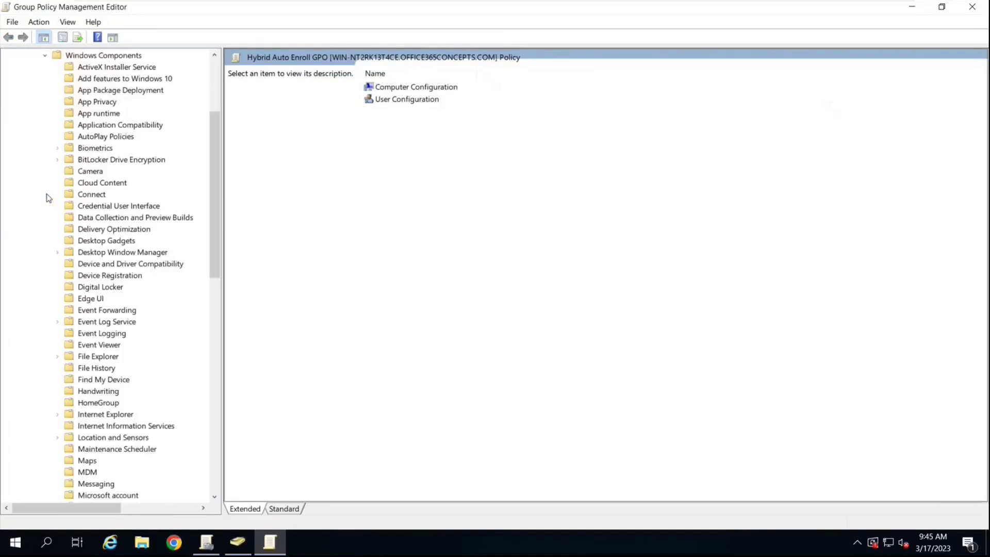
click(85, 334)
click(84, 472)
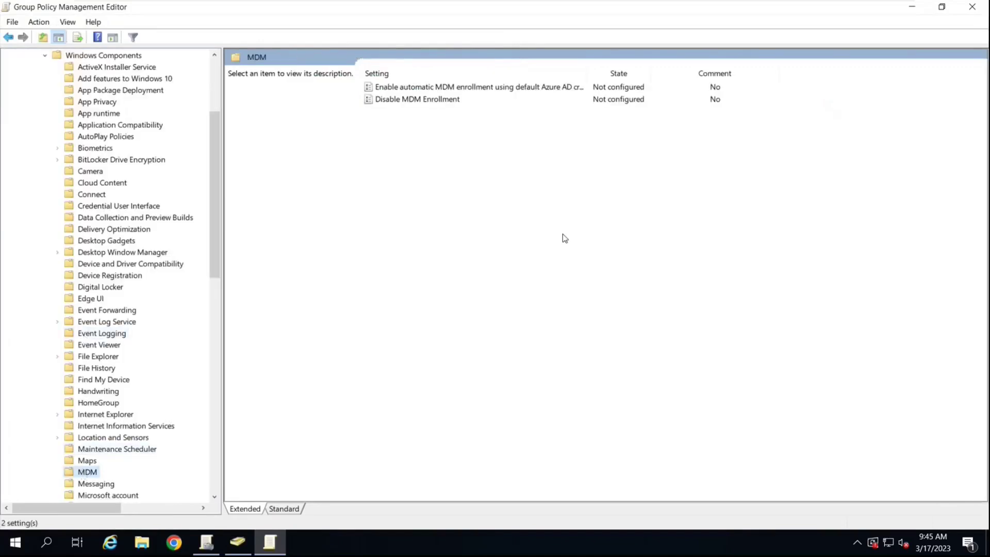
drag(585, 73, 644, 73)
Step: Enable the policy "Enable automatic MDM enrollment using default Azure AD credentials" with User Credential as the credential type
click(438, 88)
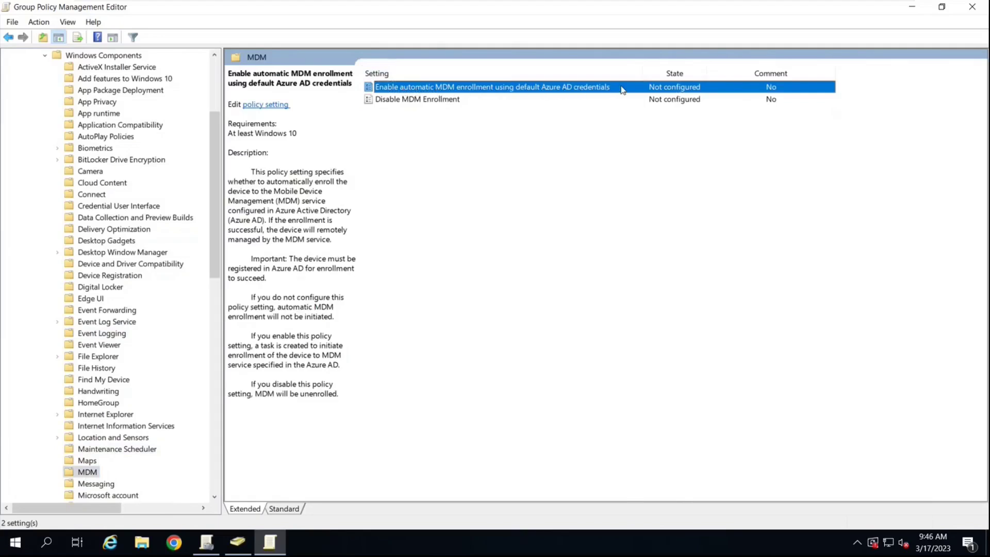
double_click(482, 88)
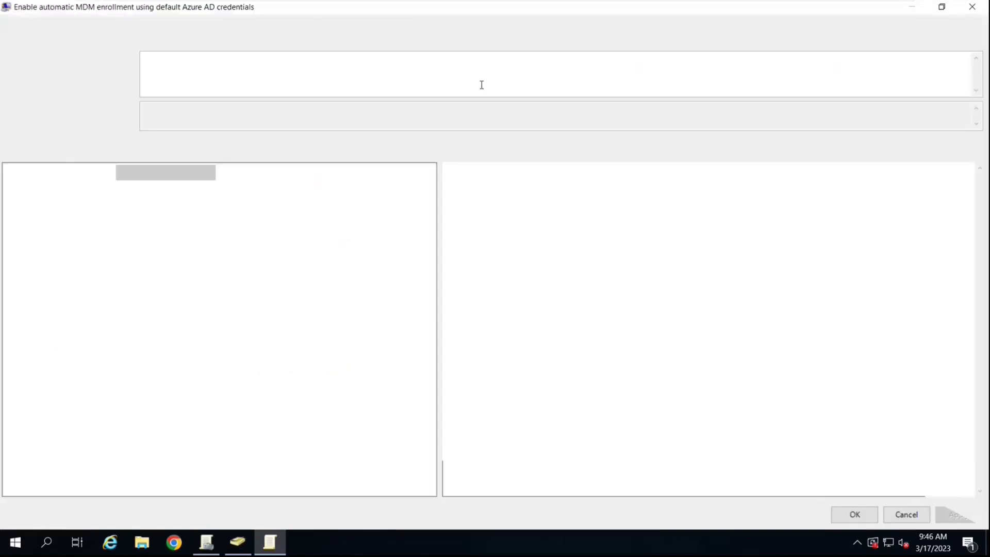
click(11, 77)
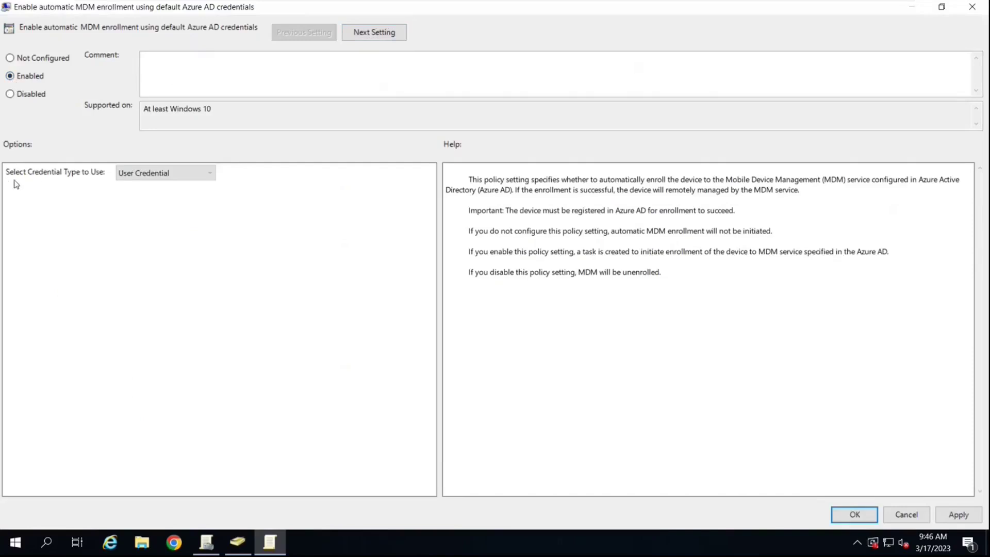
click(165, 177)
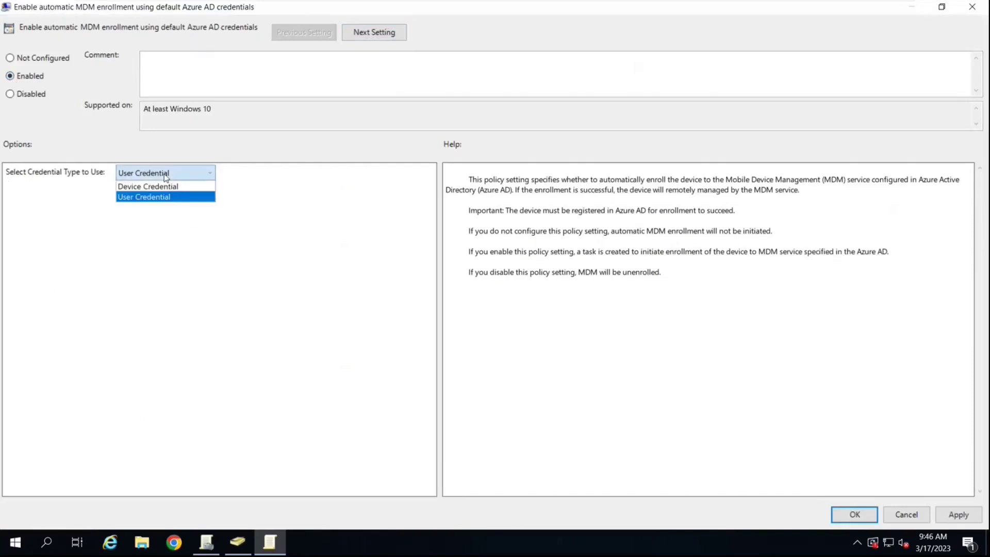
click(181, 200)
click(957, 514)
click(855, 514)
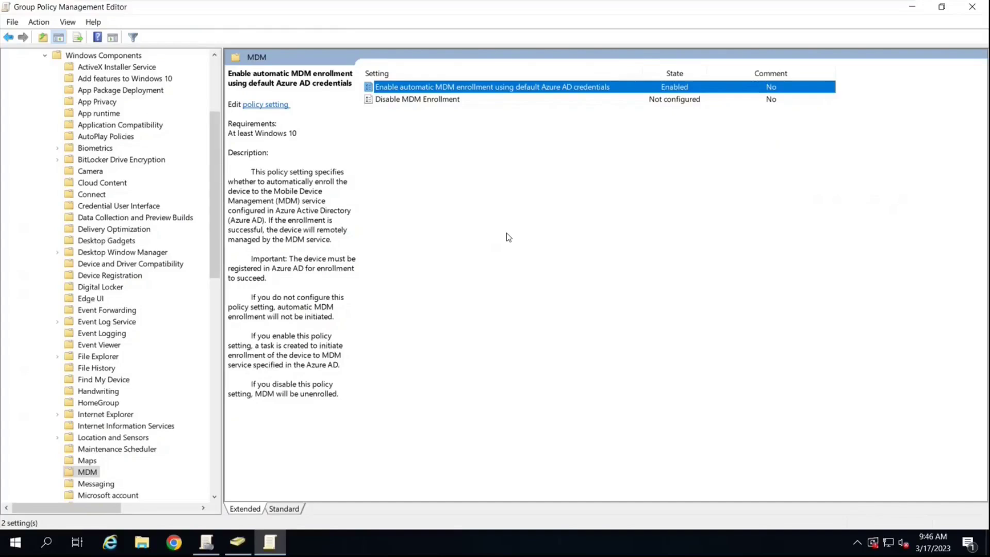
Step: Review the Synced organizational unit's members in Active Directory Users and Computers and its linked policies in Group Policy Management
click(237, 541)
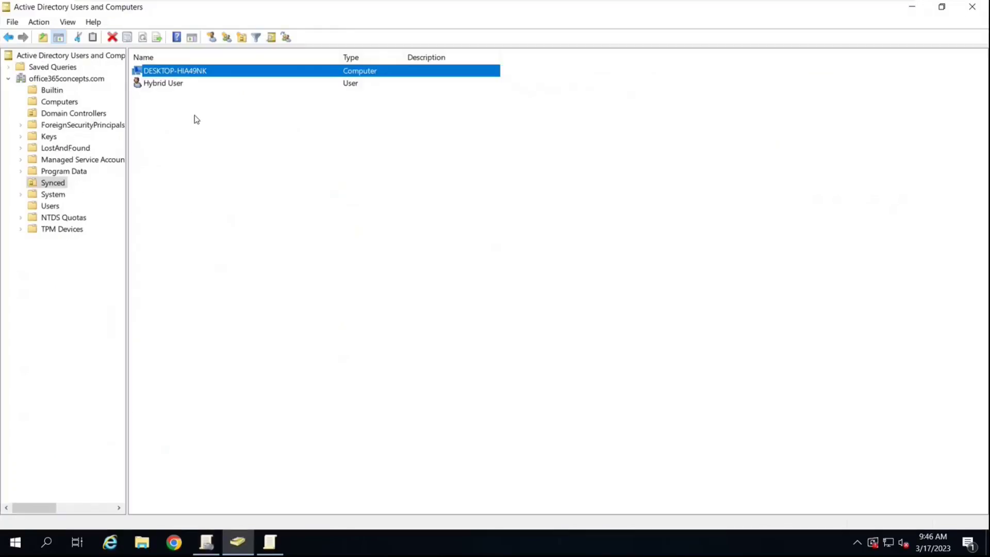
click(54, 184)
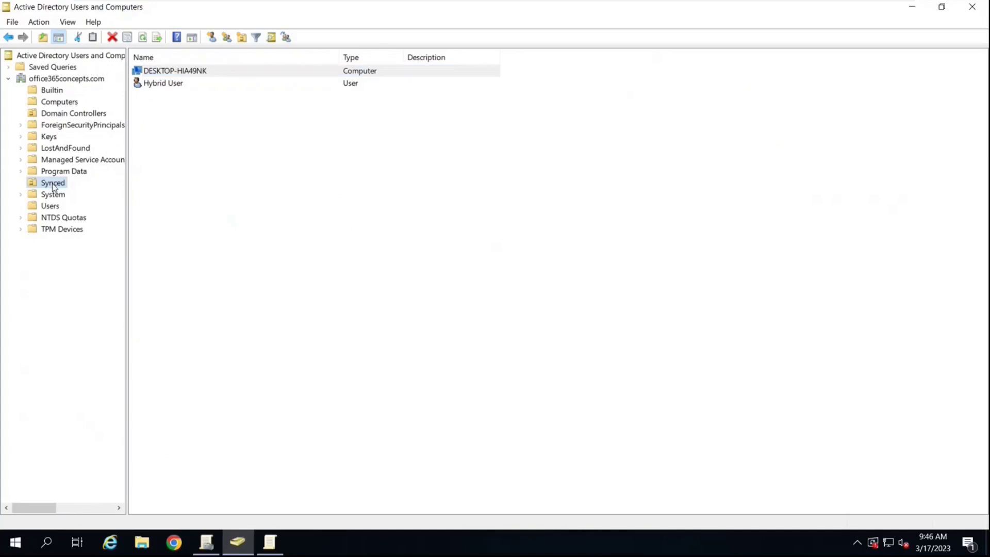
click(911, 7)
scroll(206, 252, up, 4)
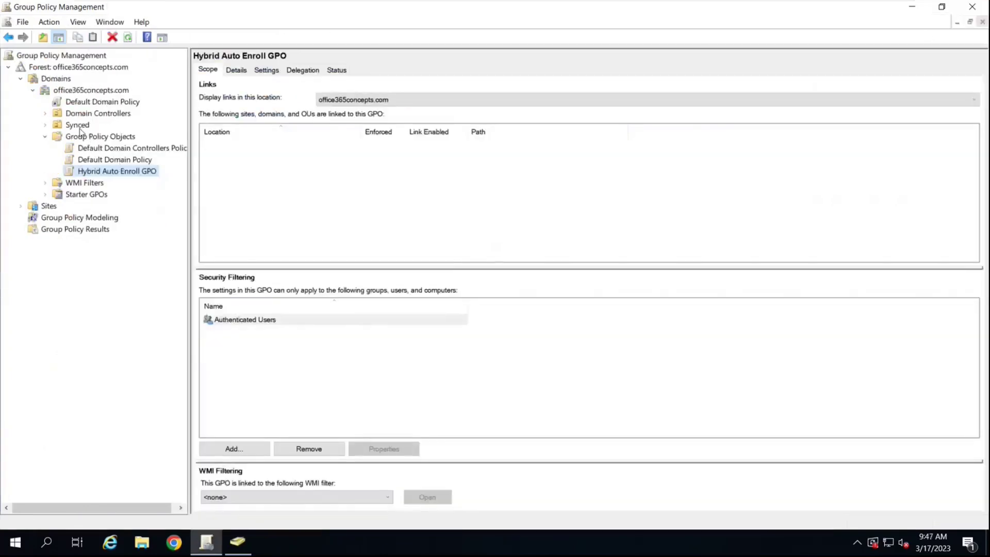
click(77, 125)
click(238, 541)
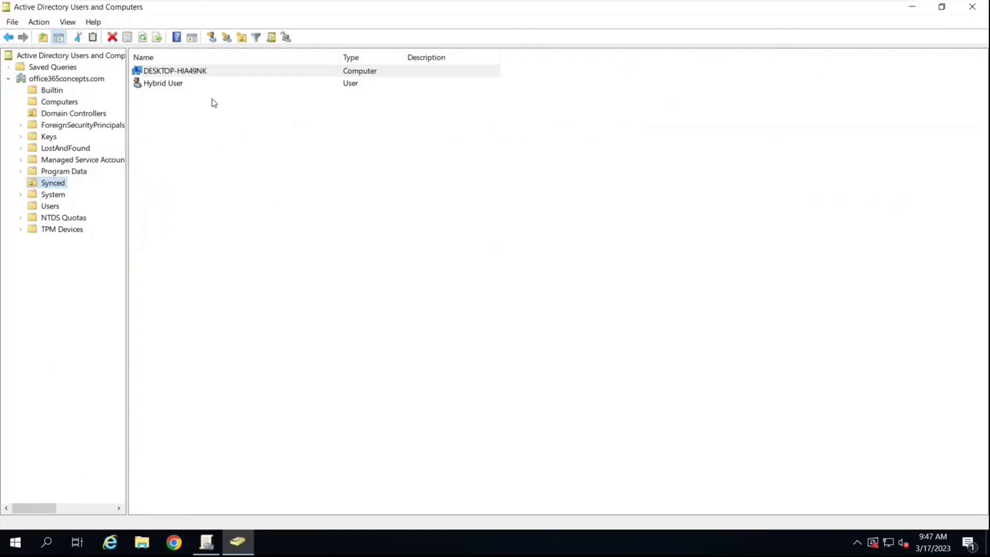
click(912, 6)
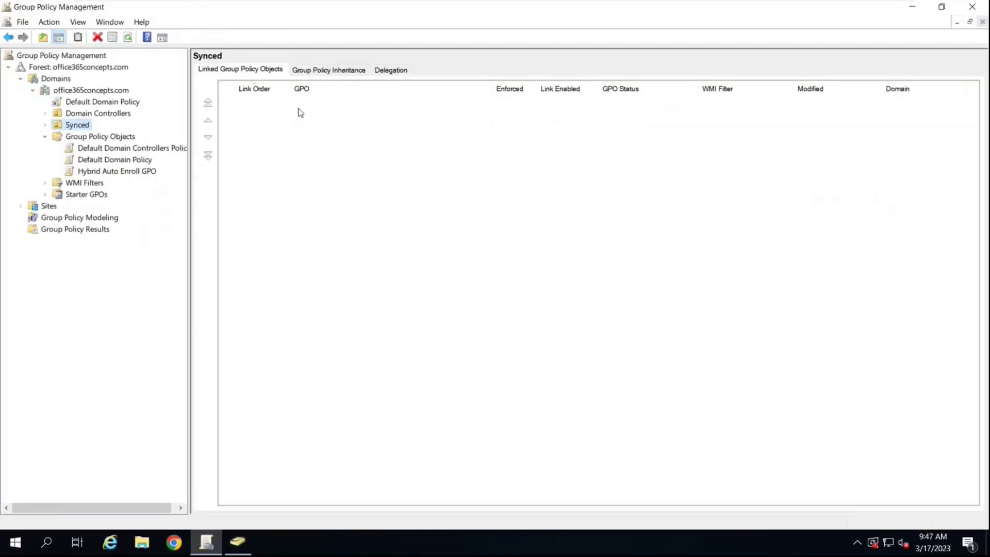
Step: Link the existing Hybrid Auto Enroll GPO to the Synced organizational unit
right_click(76, 127)
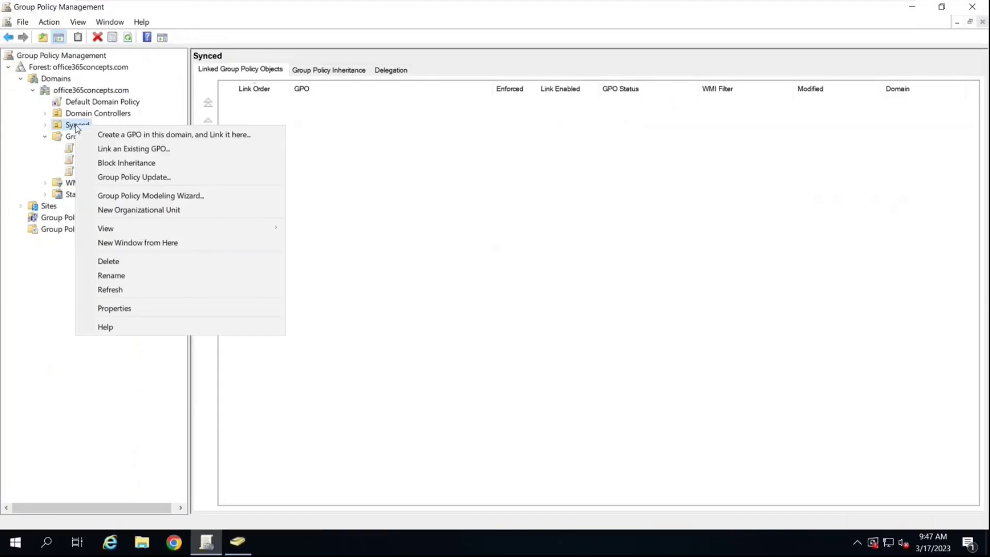
click(177, 153)
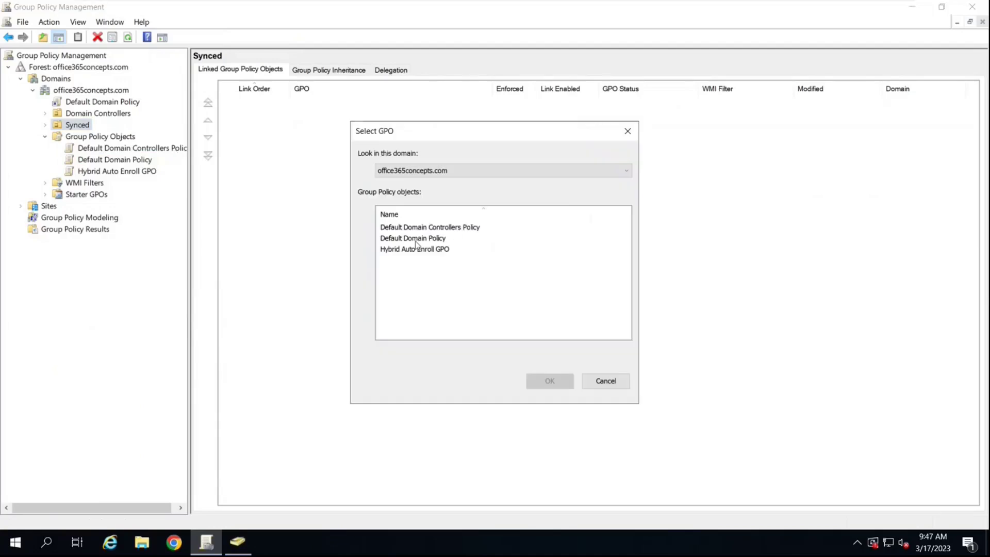
click(403, 251)
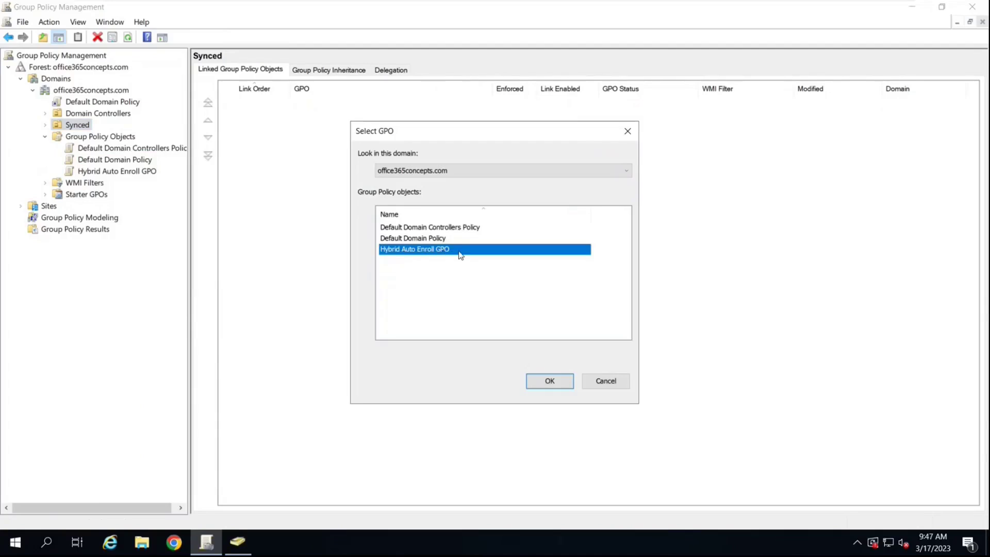
click(538, 387)
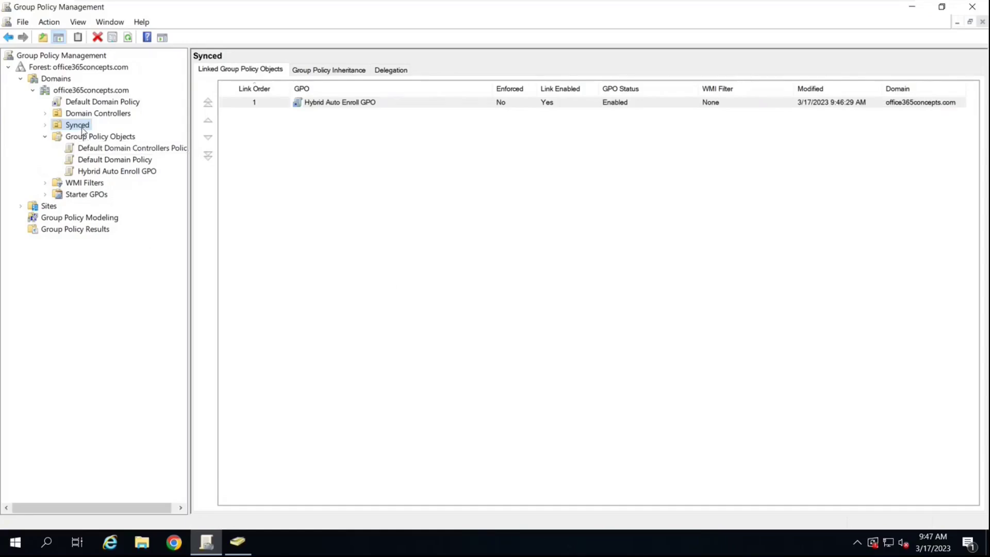
Step: Switch to the running Windows 10 virtual machine and dismiss the About Windows dialog
mouse_move(868, 2)
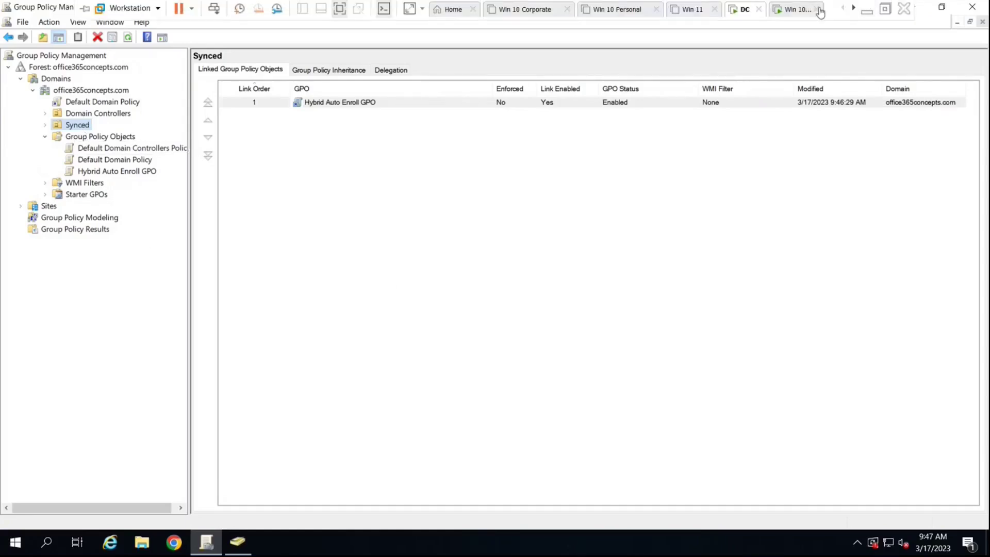
click(795, 12)
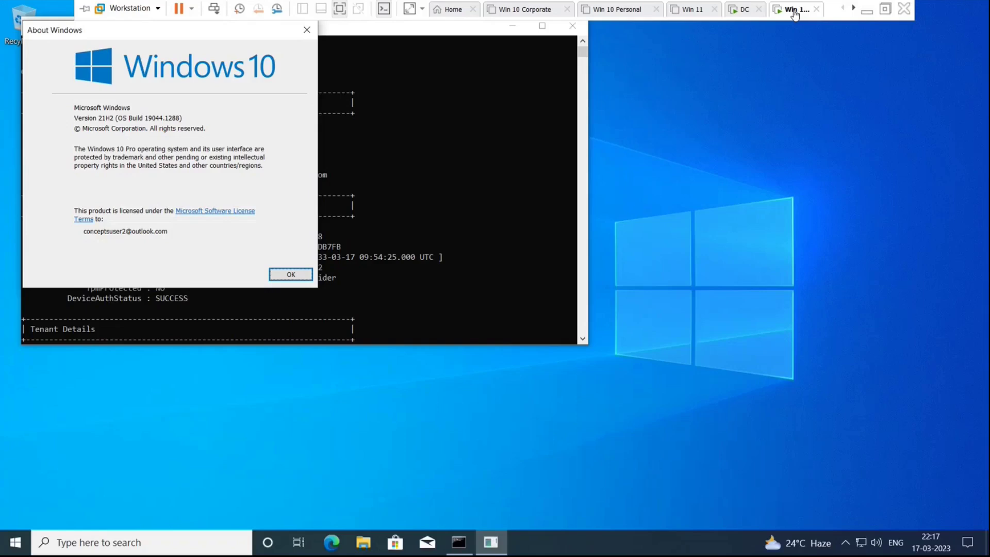
click(289, 275)
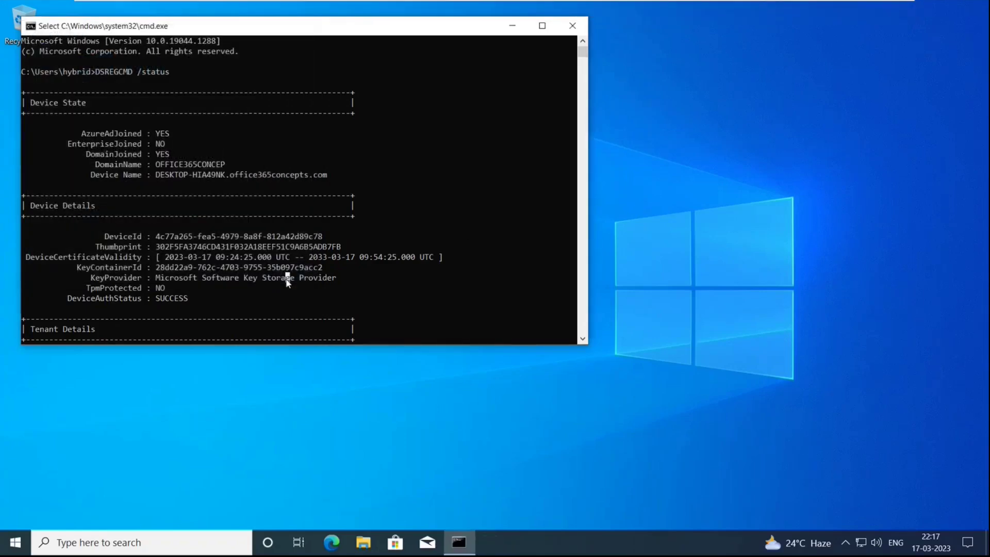
Step: Clear the Command Prompt output and force a Group Policy refresh with gpupdate /force
key(Escape)
text(cls)
key(Return)
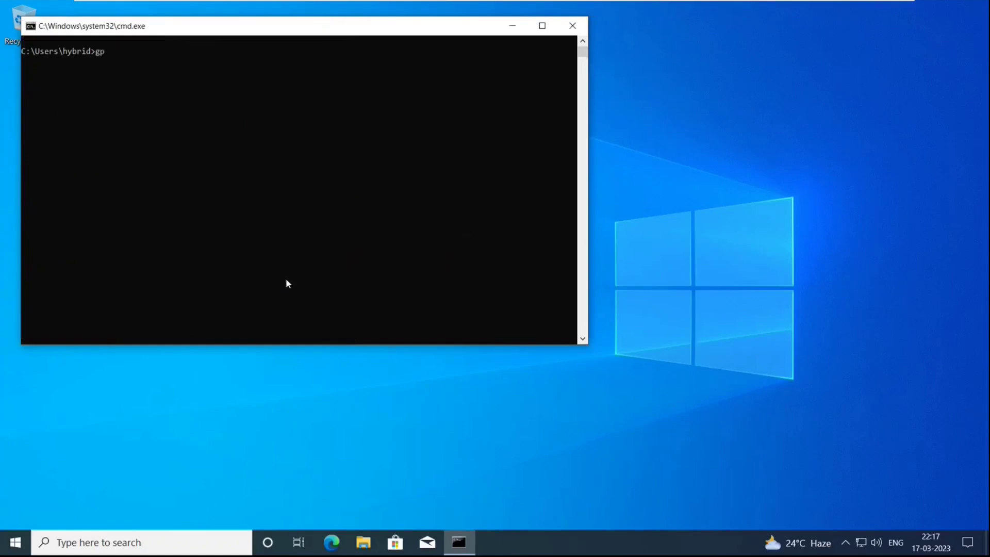
text(gpupdate /force)
key(Return)
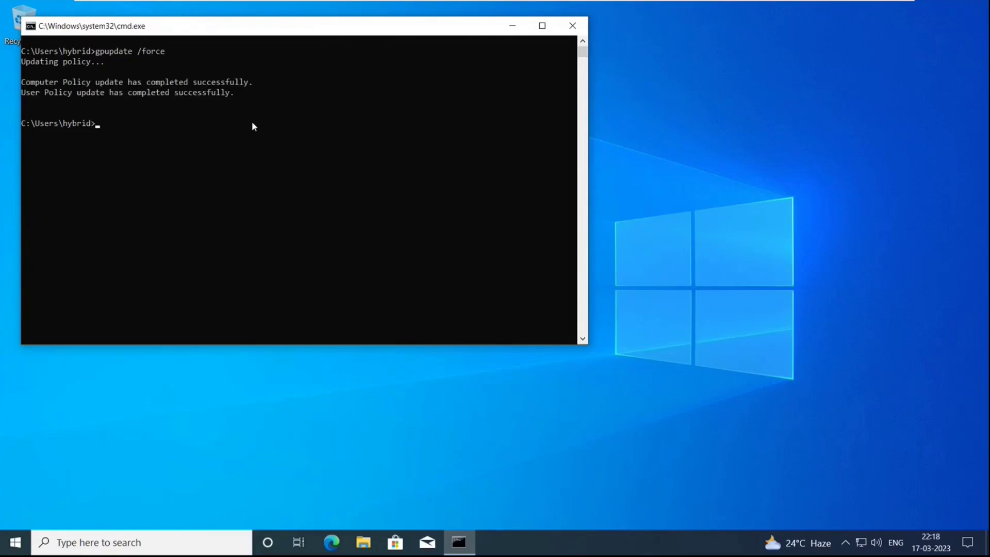
Step: Run dsregcmd /status and examine the MDM URLs under Tenant Details, then minimize the Command Prompt
text(dsregcmd /status)
key(Return)
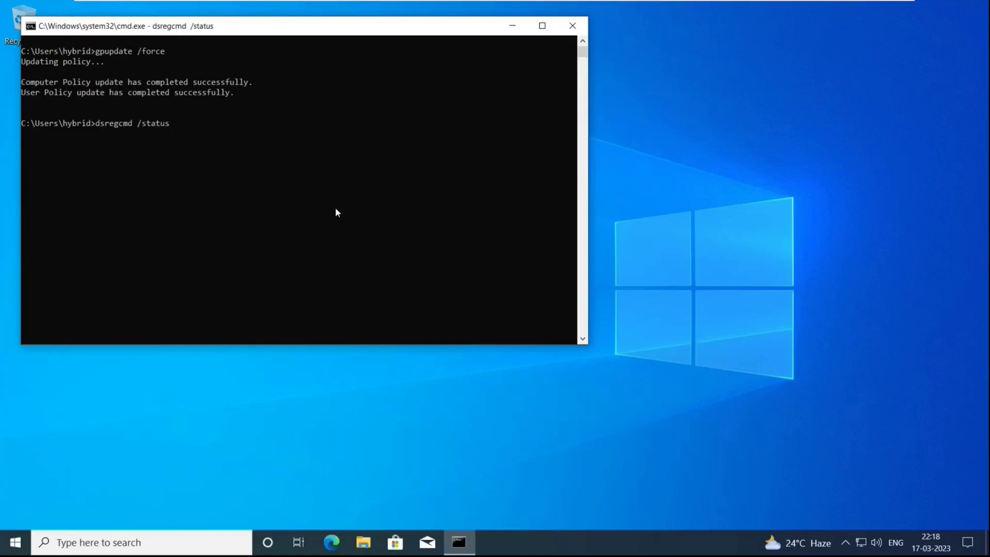
click(543, 26)
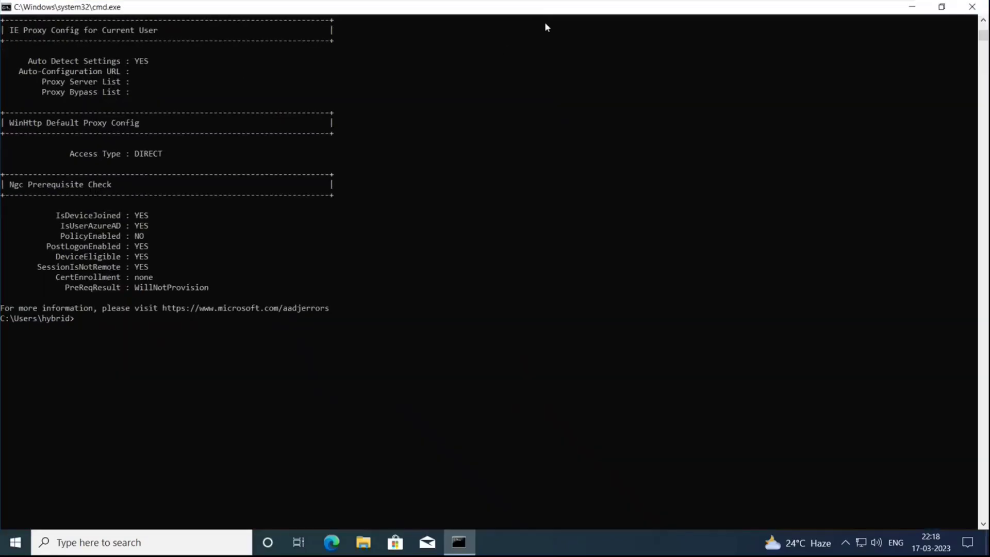
scroll(436, 252, up, 20)
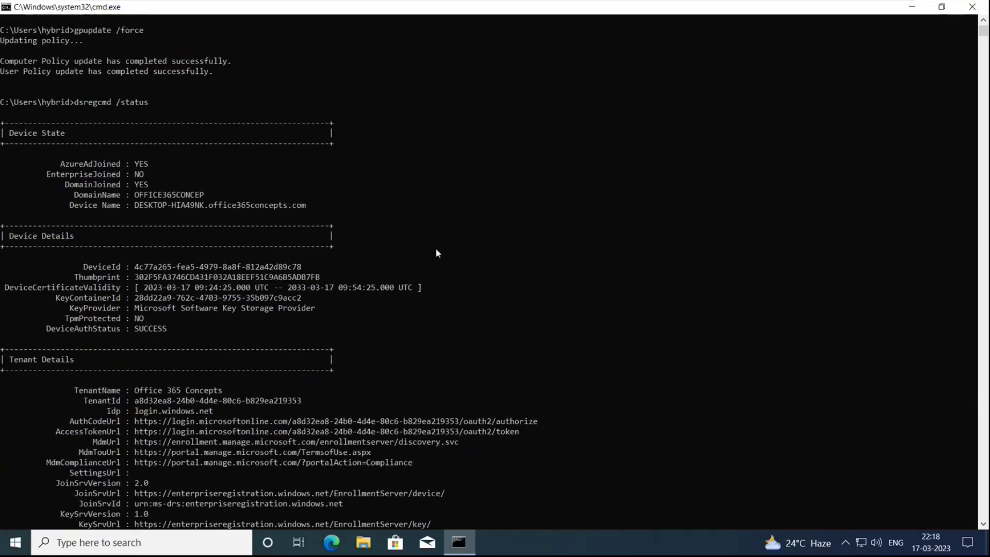
scroll(437, 253, down, 7)
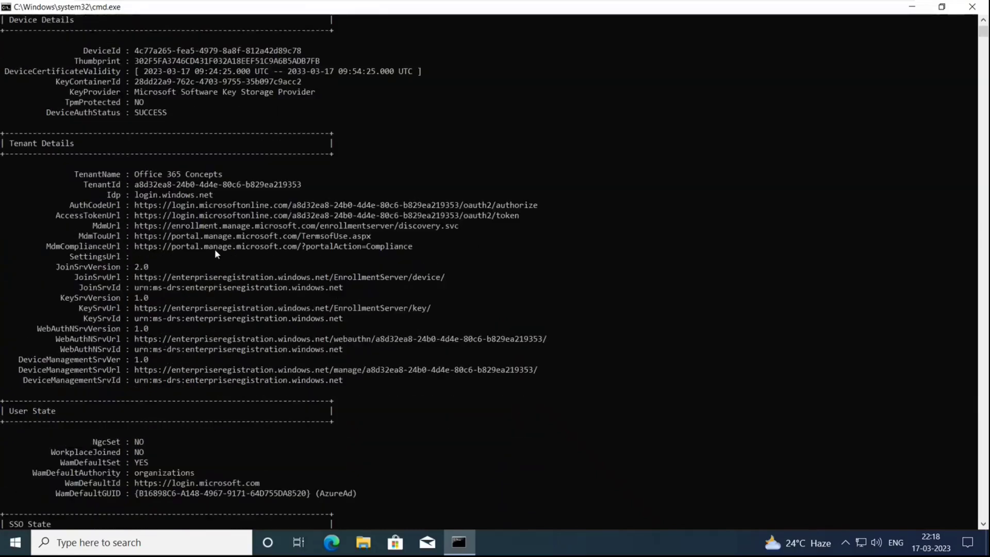
drag(91, 225, 466, 251)
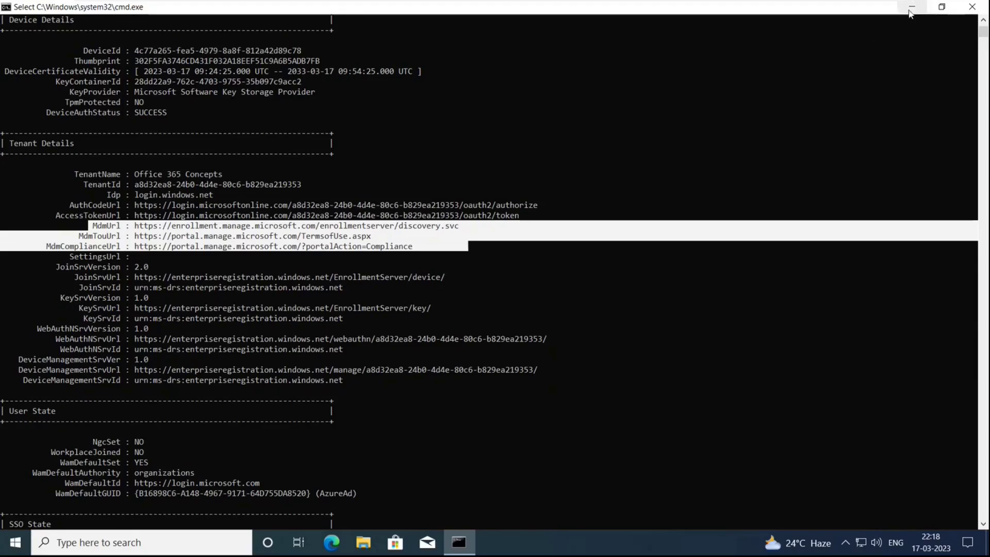
click(911, 10)
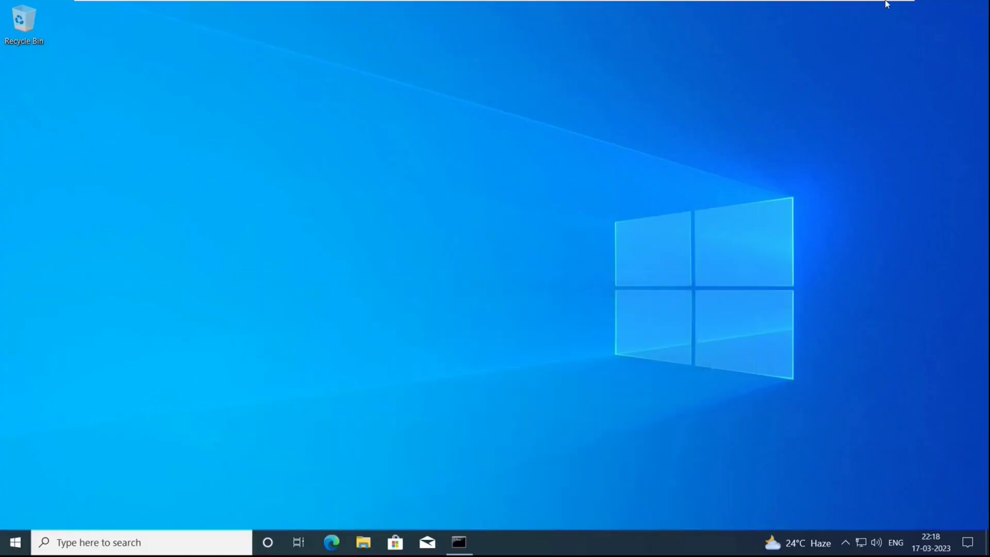
Step: Switch to the Microsoft Intune admin center in the host browser, open the Windows devices list and reload it
mouse_move(891, 3)
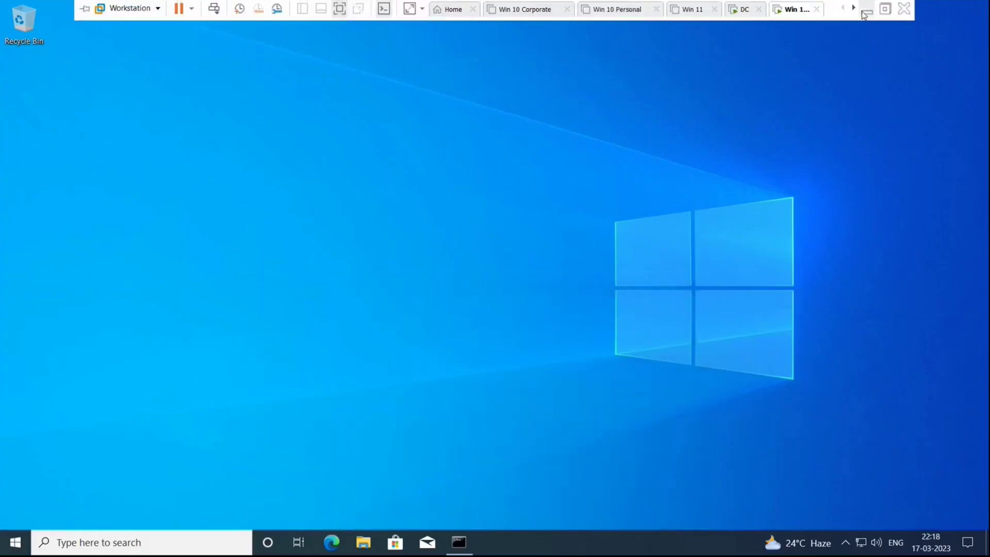
click(866, 12)
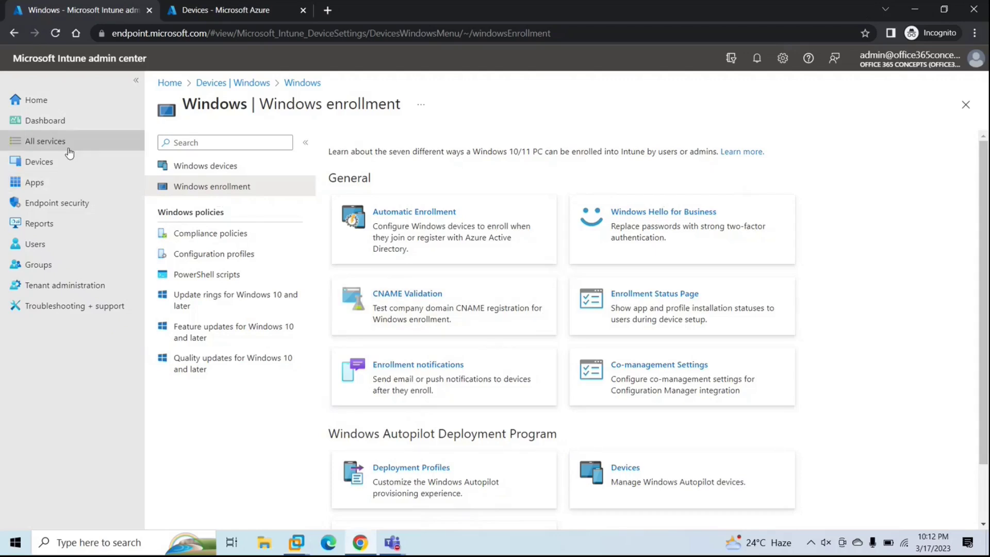
click(41, 164)
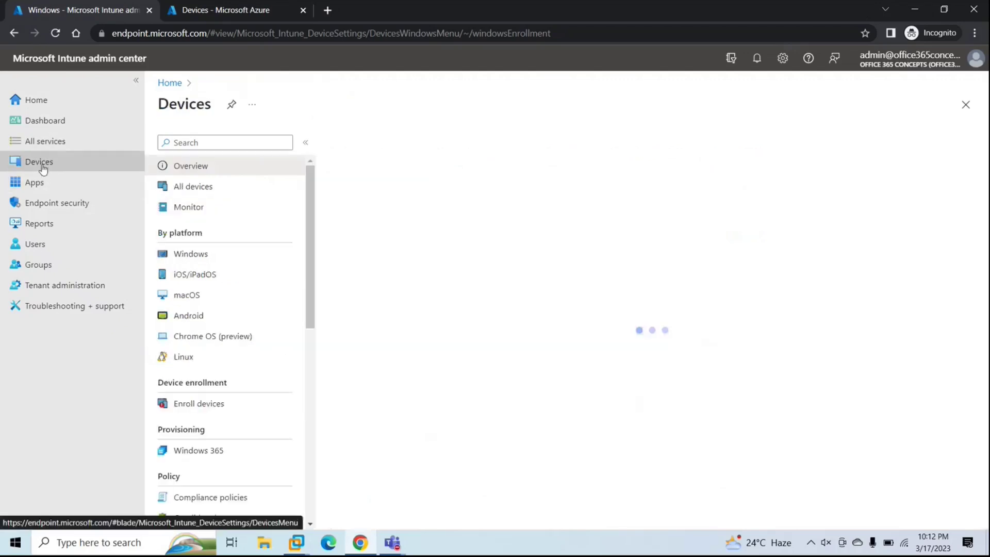
click(194, 263)
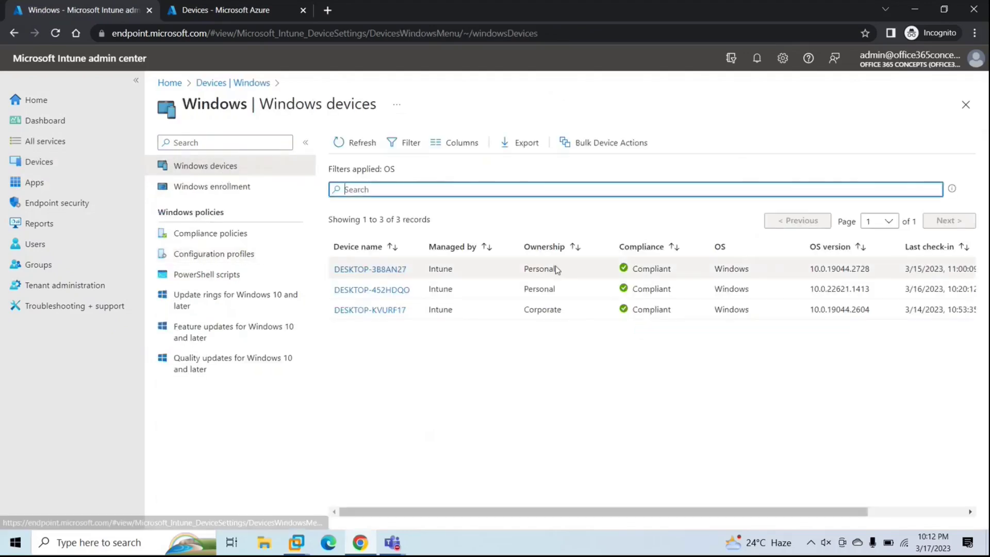
click(437, 33)
key(Return)
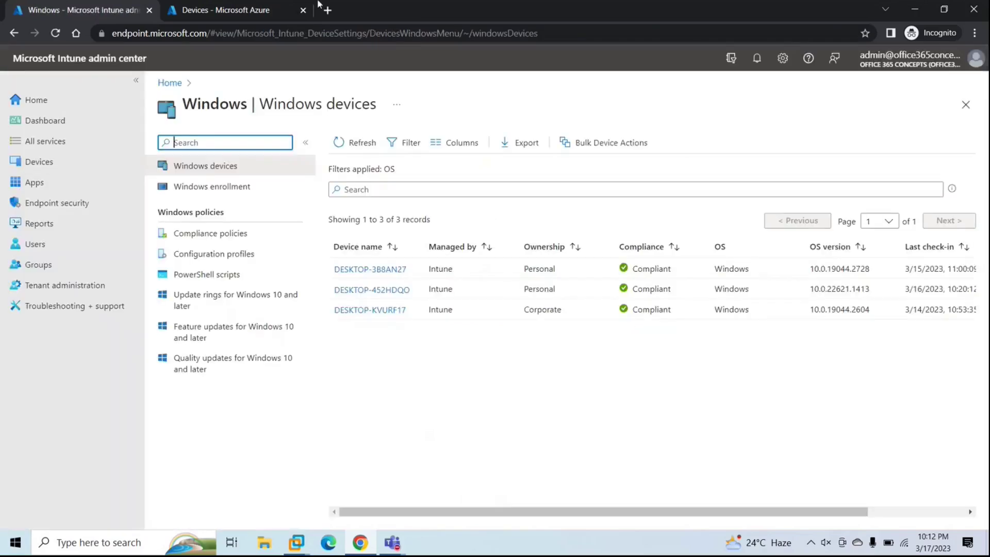
Step: Reload the All devices list in the Azure portal to check the hybrid joined device's MDM entry
click(216, 11)
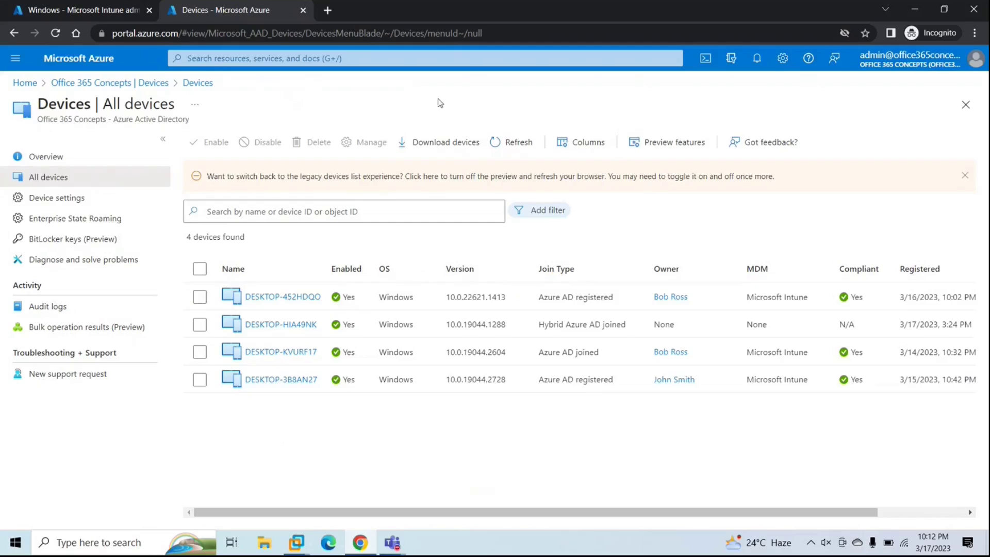
click(422, 35)
key(Return)
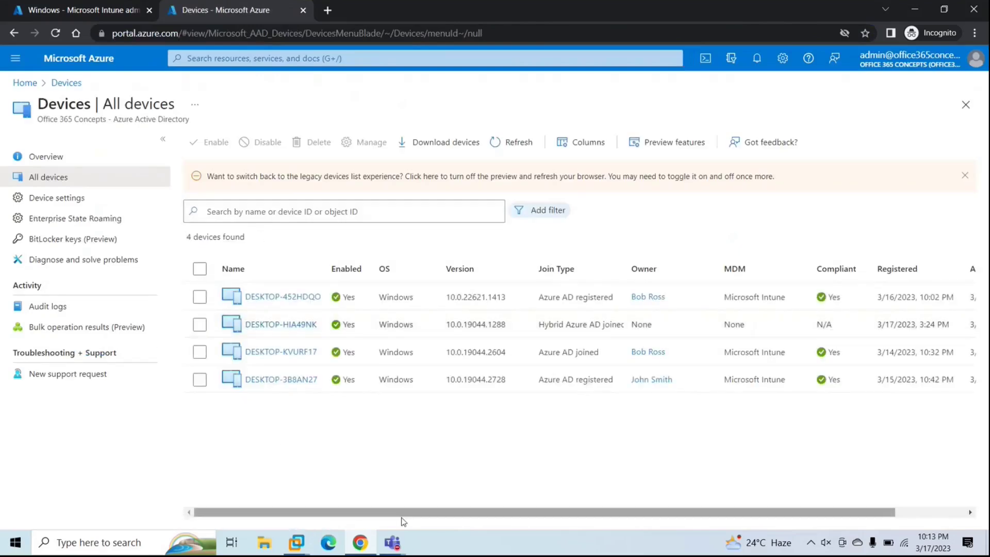
Step: Switch to the Win 10 Hybrid virtual machine and restart Windows
click(296, 542)
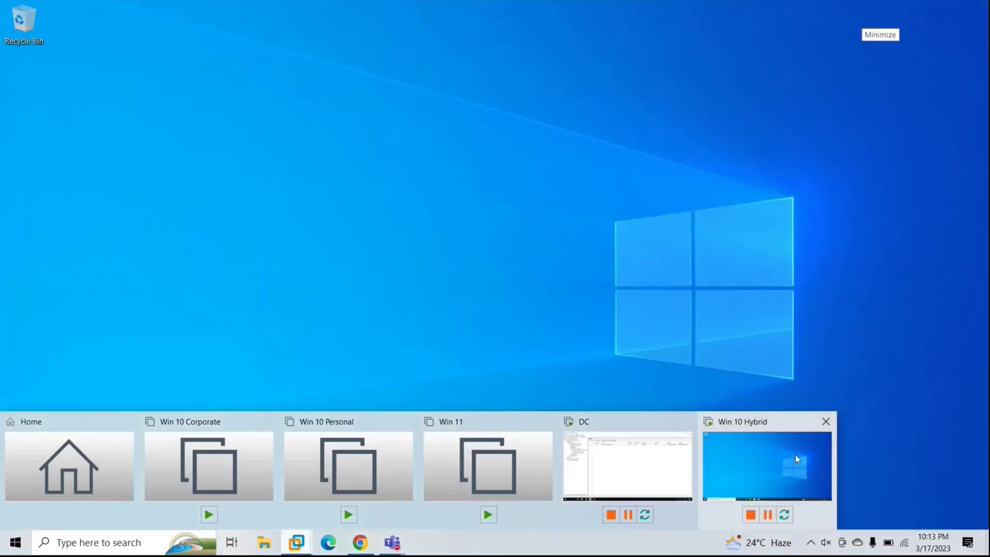
click(795, 453)
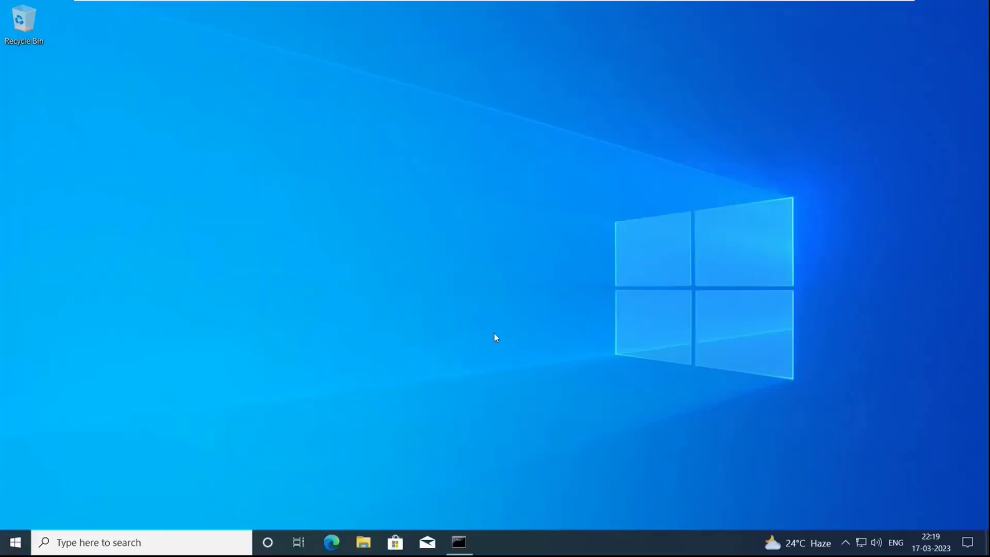
click(15, 540)
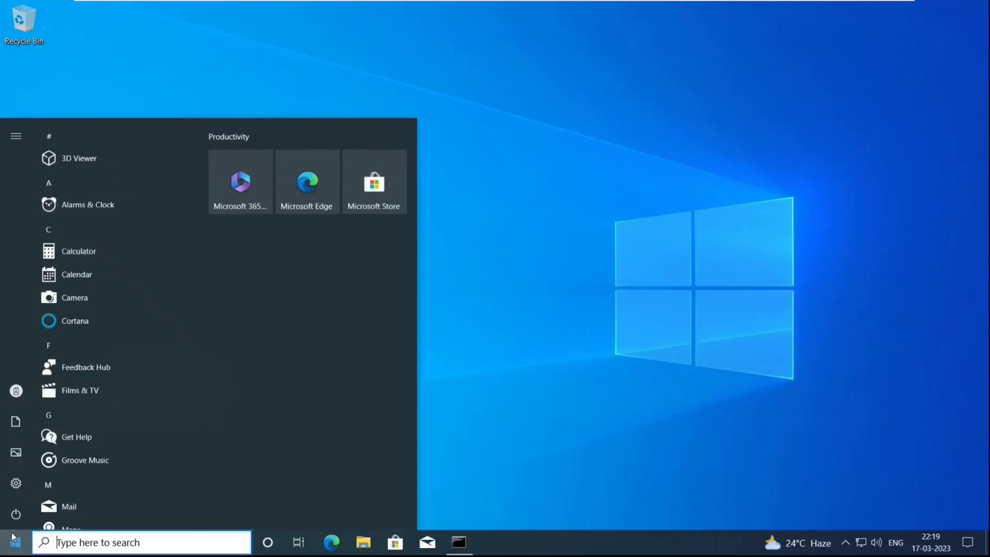
mouse_move(15, 514)
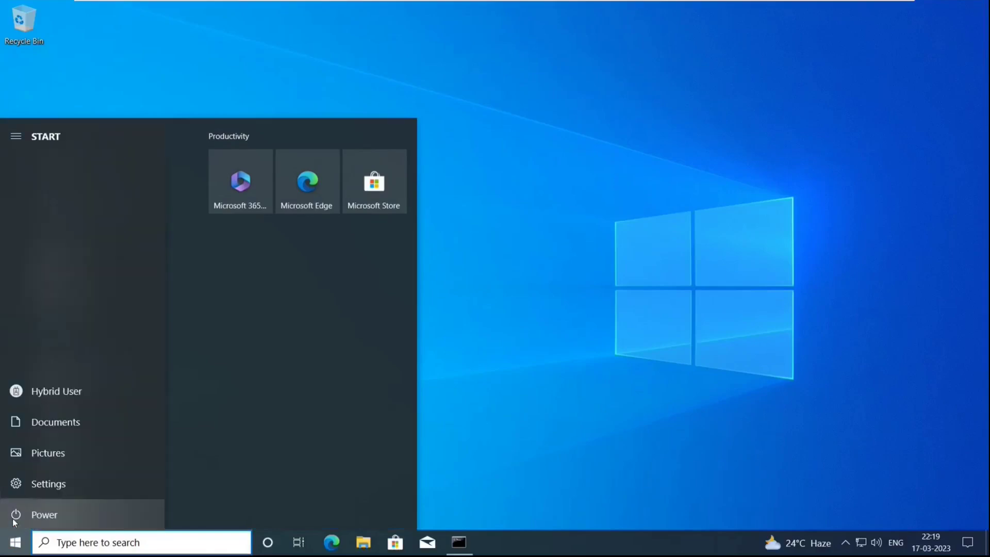
click(57, 521)
click(44, 478)
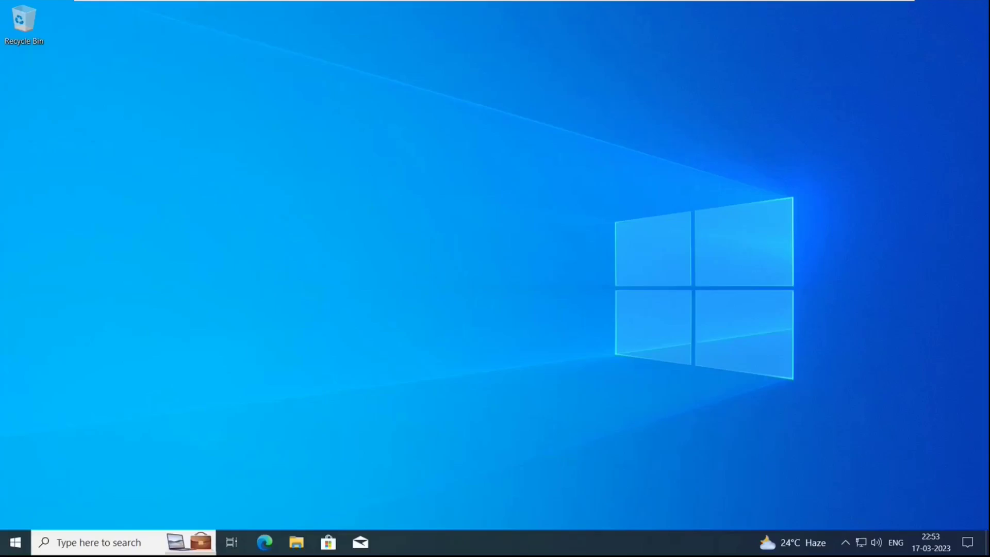
Step: Open the Access work or school settings and view the management info of the OFFICE365CONCEP AD domain connection
click(15, 542)
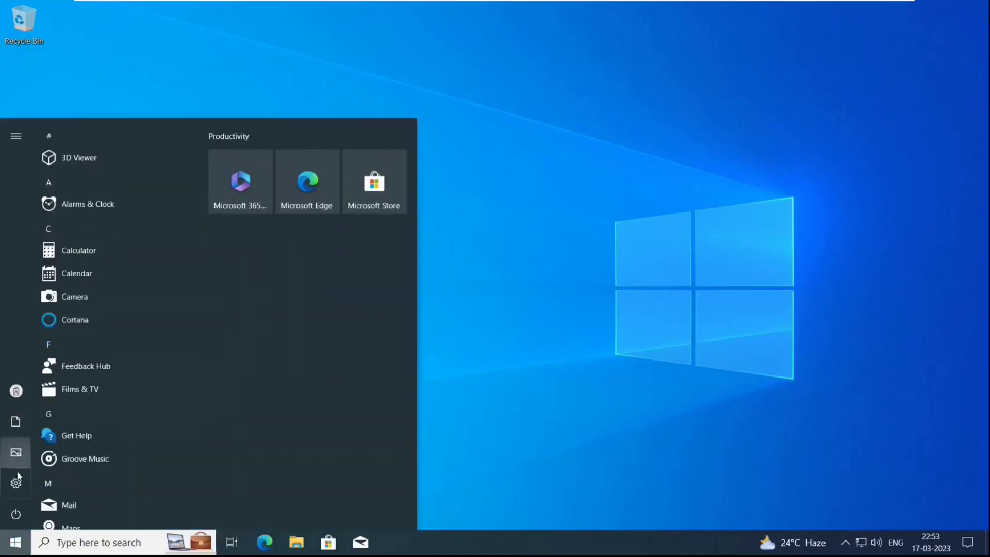
mouse_move(18, 482)
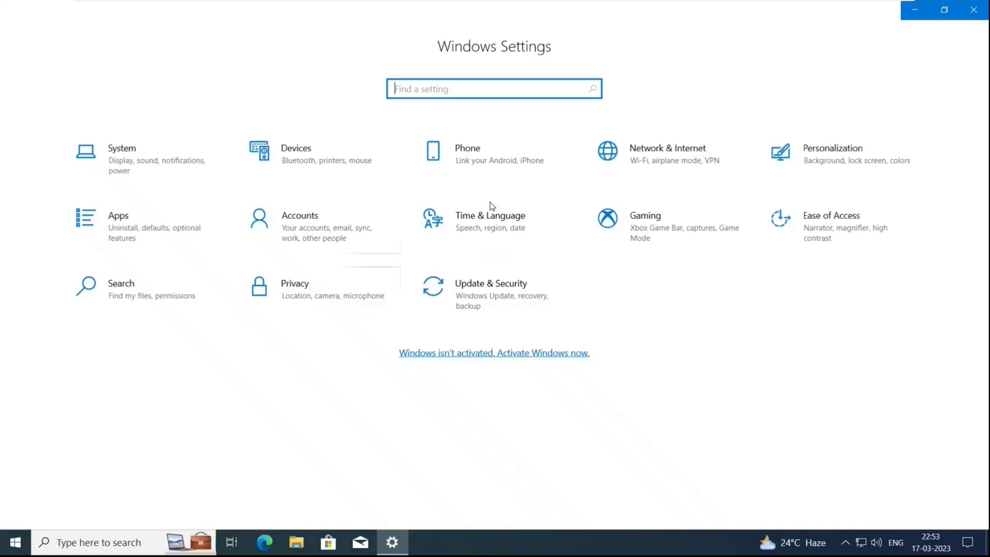
click(322, 232)
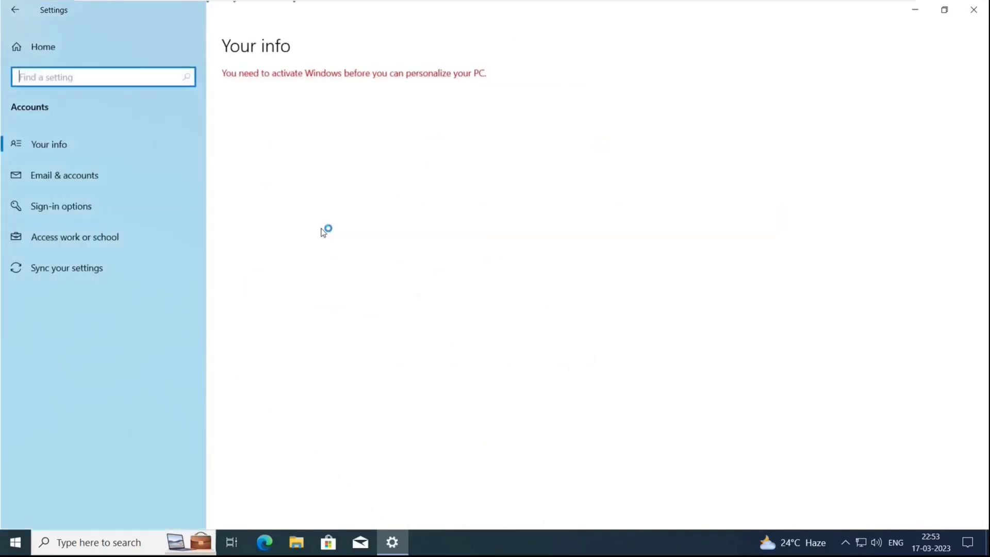
click(79, 240)
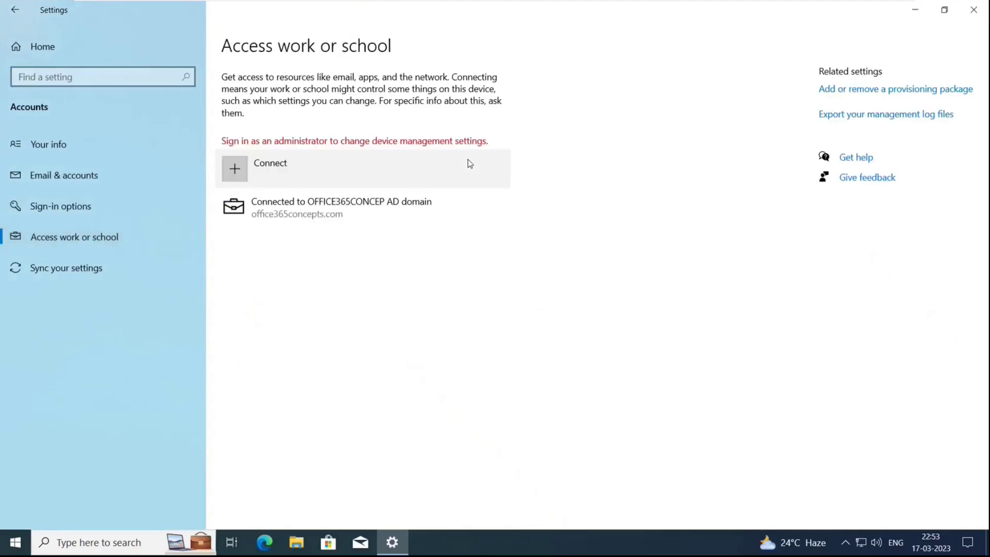
click(303, 217)
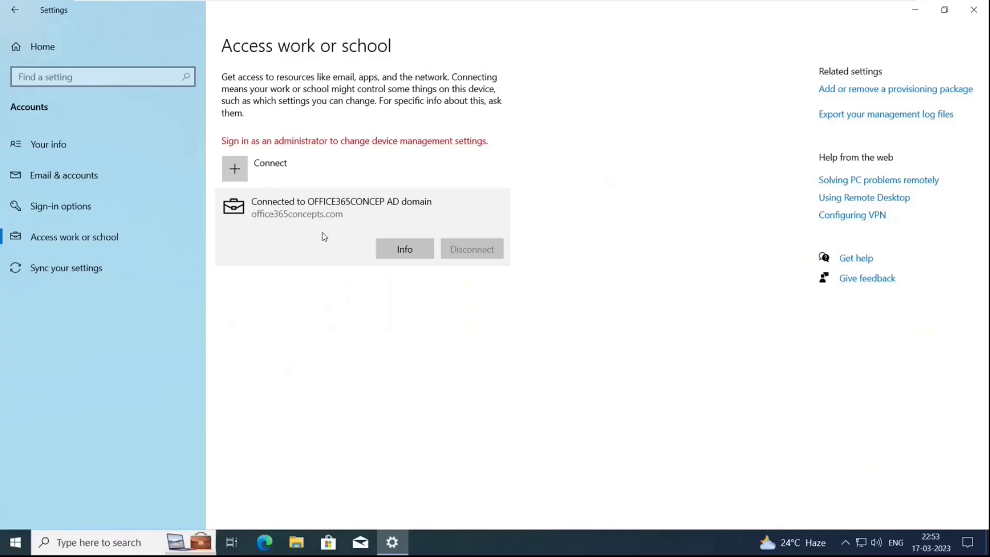
click(403, 253)
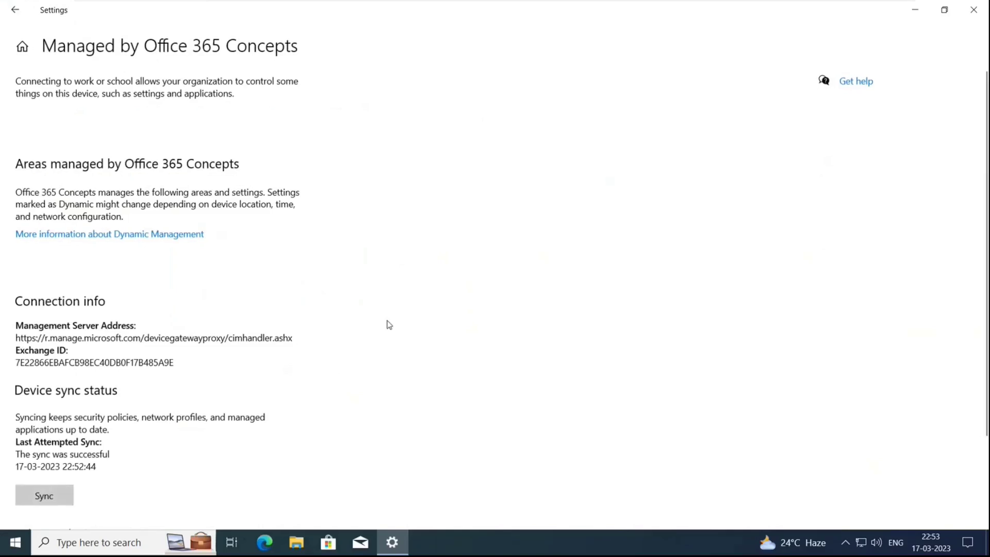
Step: Start a device sync from the Managed by Office 365 Concepts page and dismiss the management log export prompt
scroll(389, 324, down, 2)
click(62, 390)
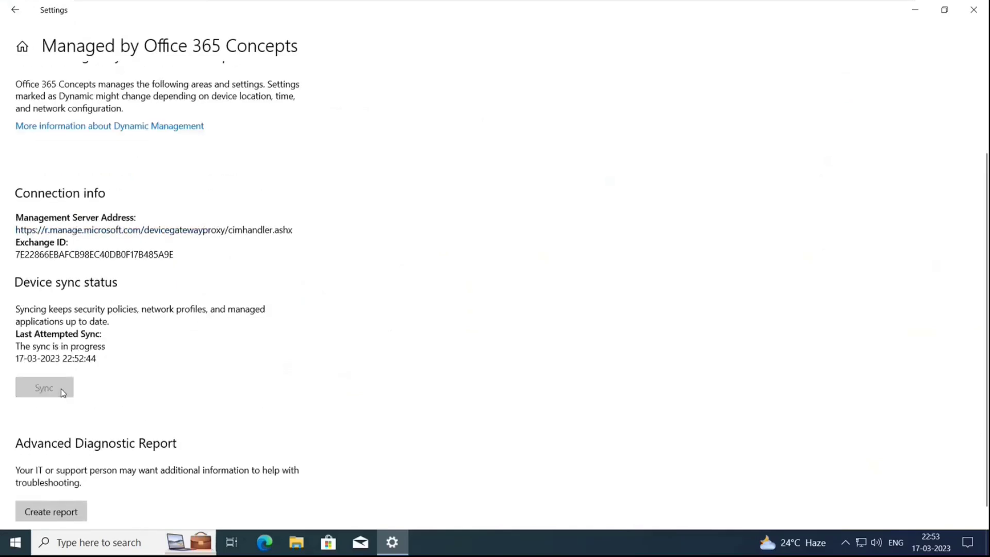
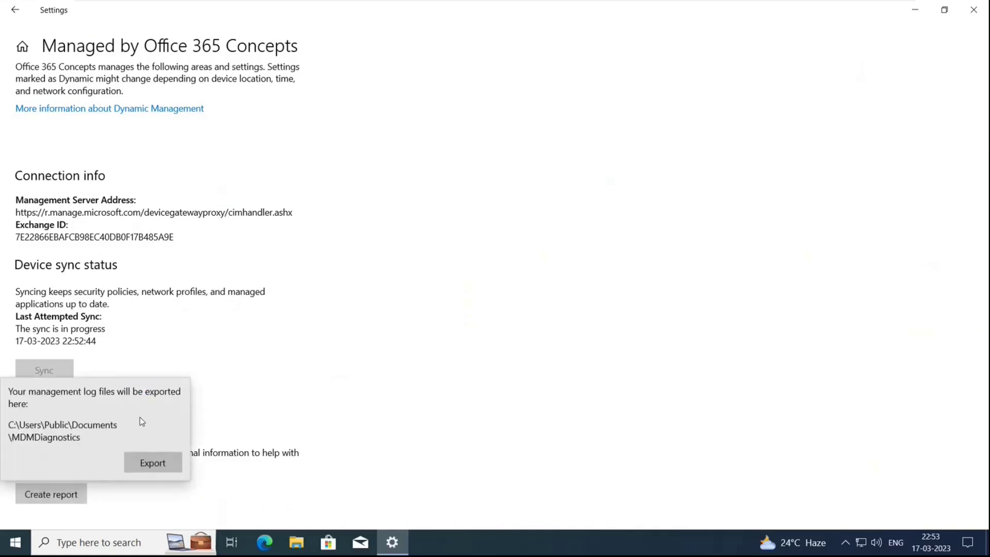
click(481, 275)
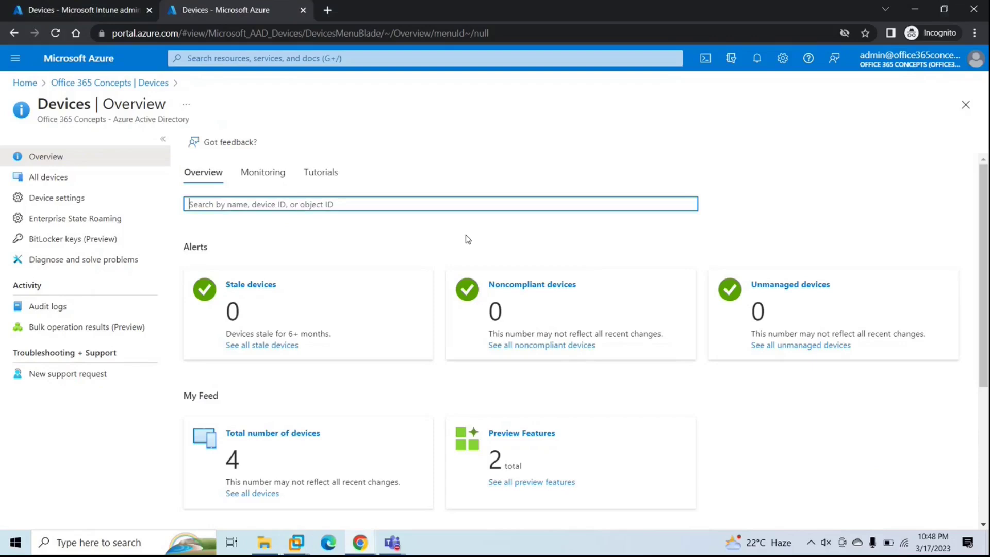
Step: Return from the Azure portal to the Win 10 Hybrid virtual machine and check the device sync status
click(457, 237)
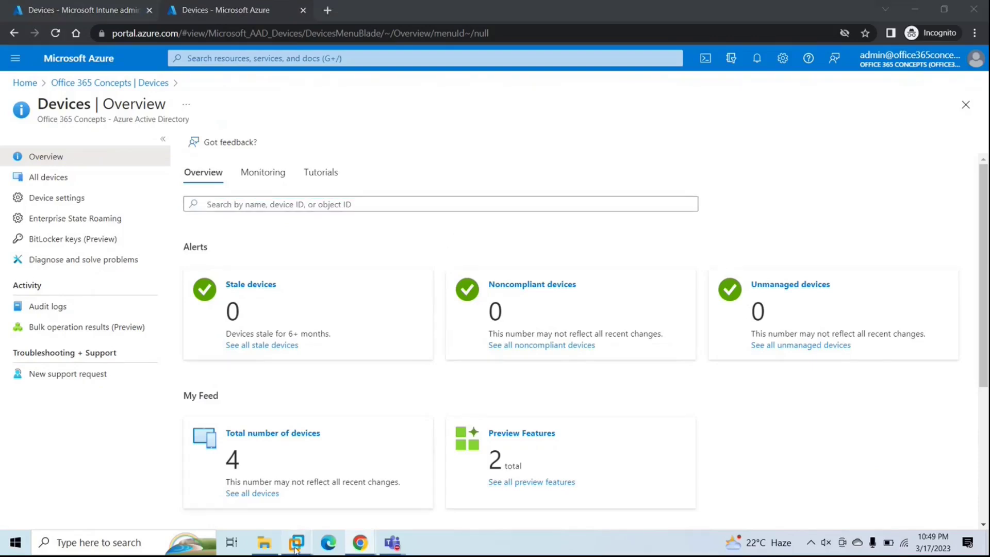
mouse_move(297, 541)
click(728, 469)
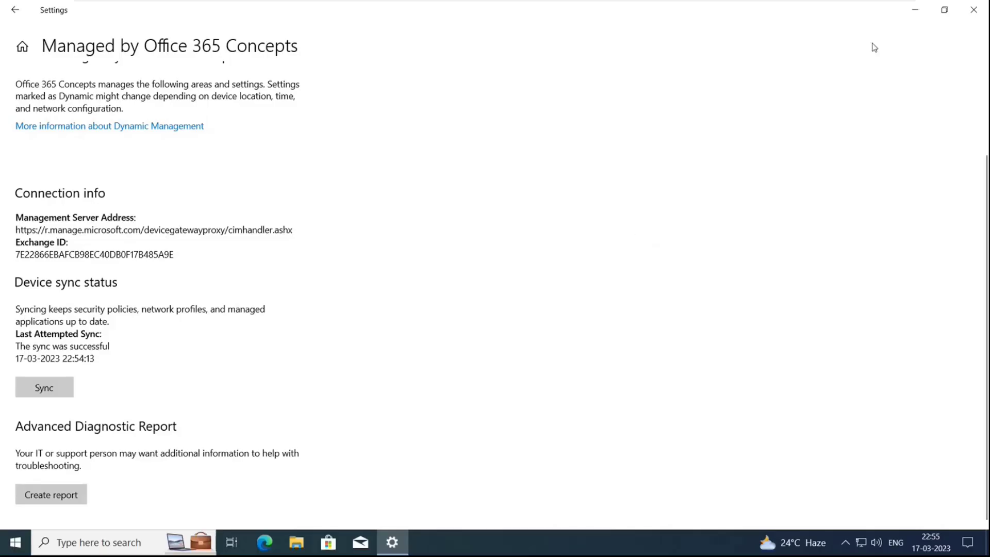
Step: Switch to the DC virtual machine and open the Synced organizational unit in Active Directory Users and Computers
mouse_move(886, 3)
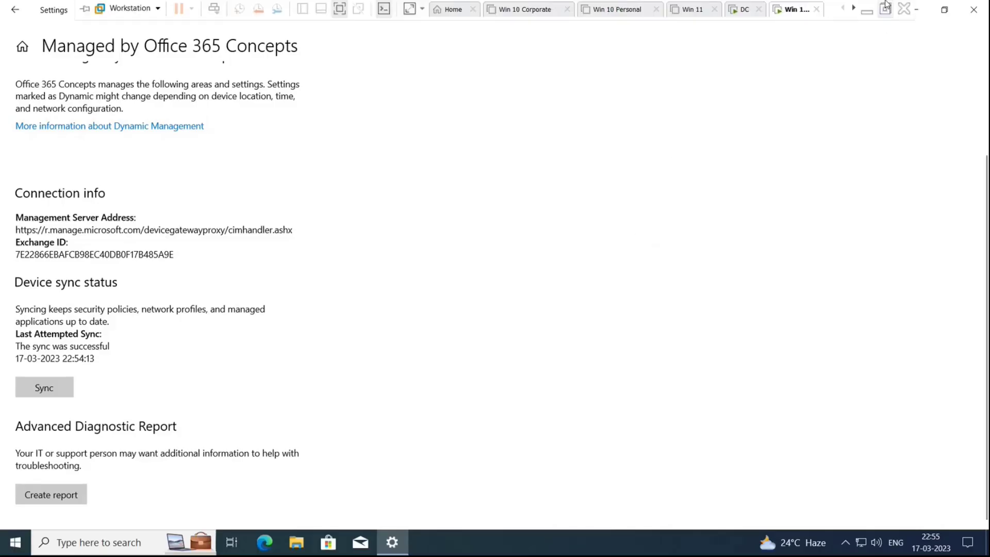
click(750, 12)
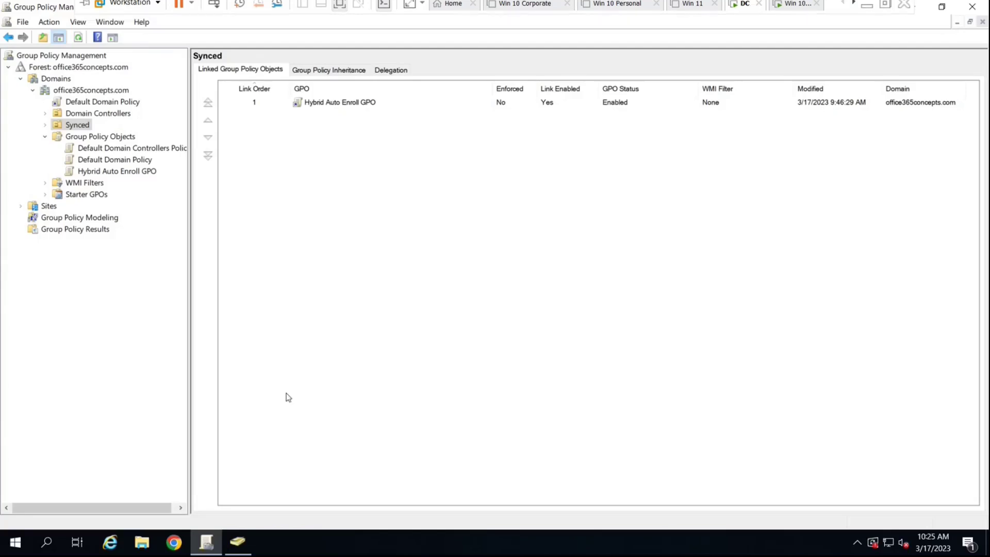
click(237, 541)
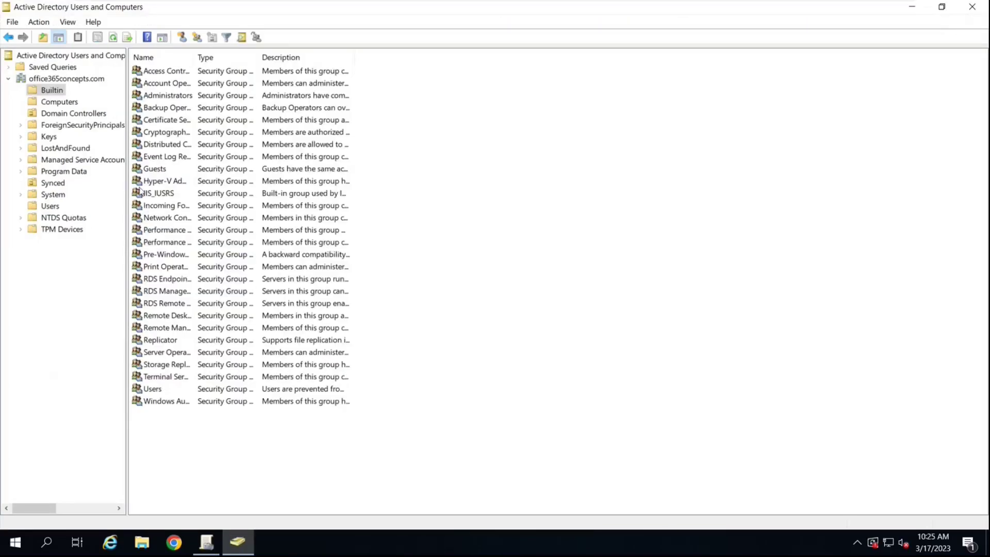
click(52, 195)
click(49, 183)
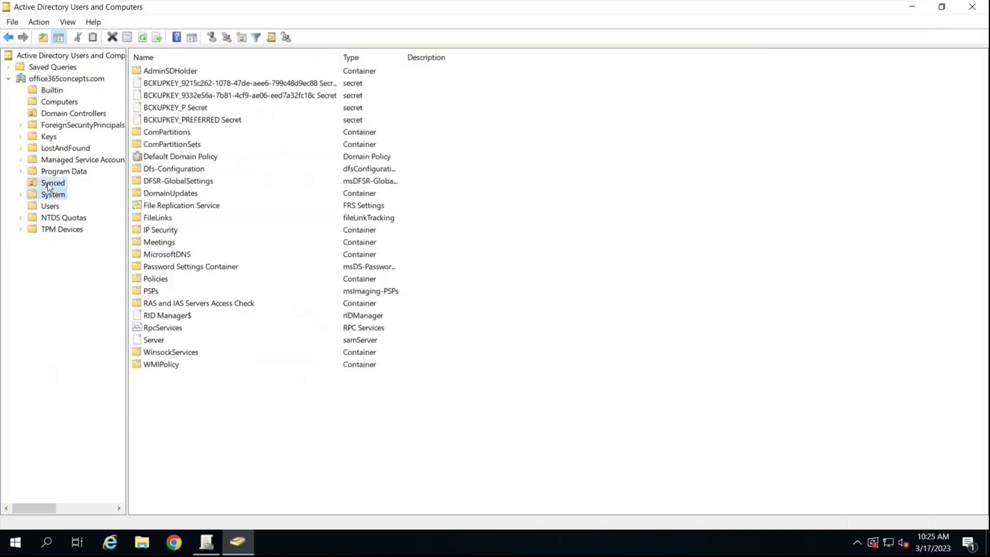
Step: Select the Hybrid User account in the Synced organizational unit and return through the Win 10 Hybrid virtual machine to the Azure portal
click(170, 85)
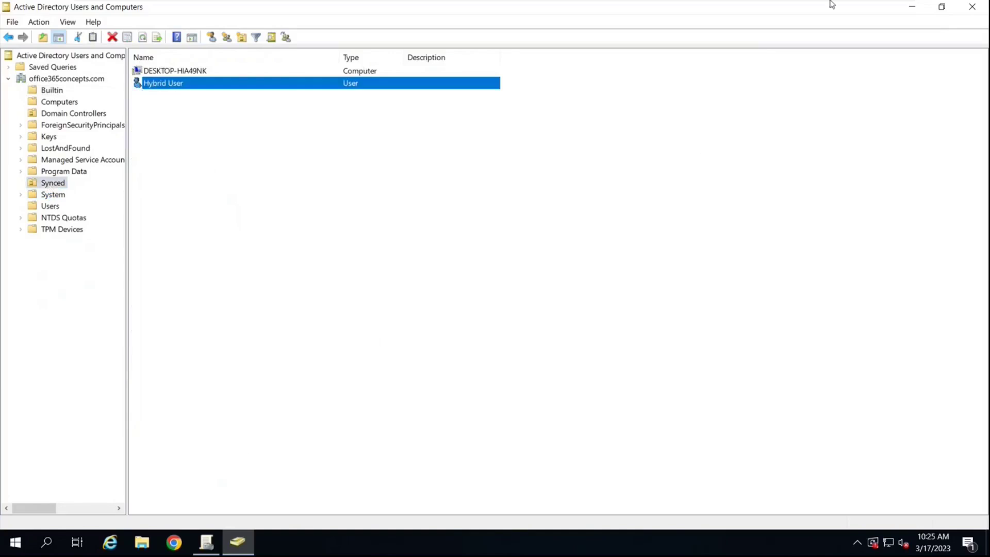
mouse_move(851, 7)
click(793, 15)
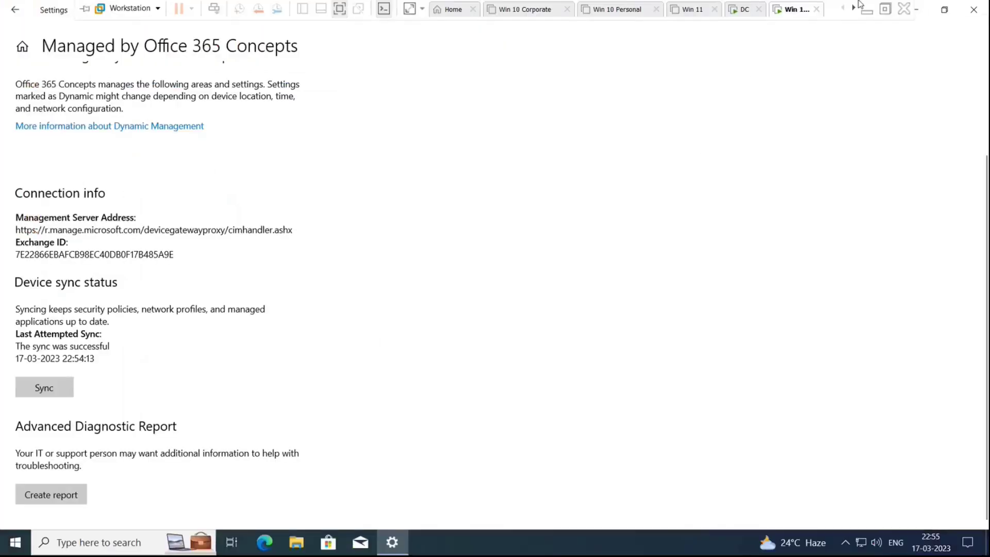
click(864, 15)
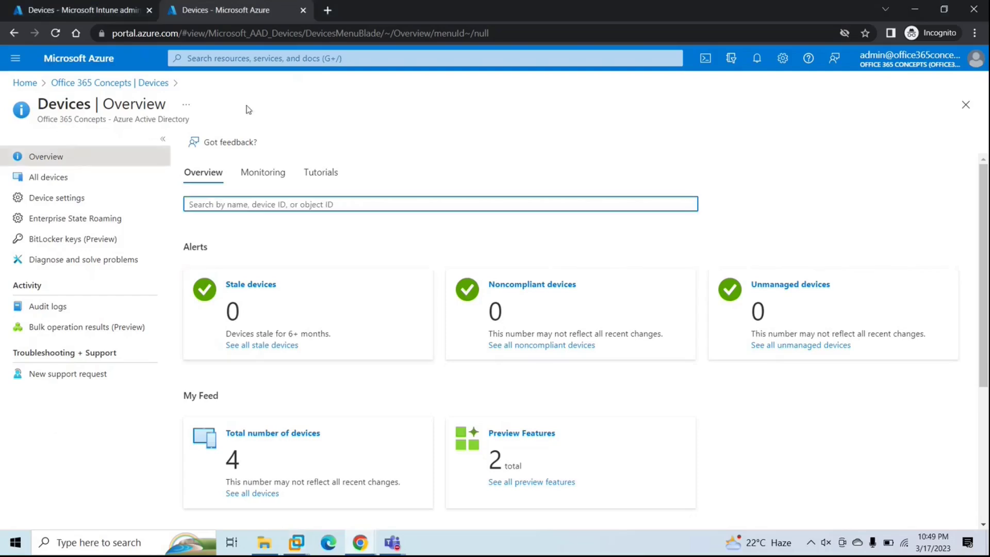
Step: Open the Hybrid User account in Azure Active Directory and review the service plans of its Enterprise Mobility + Security E5 license
click(966, 106)
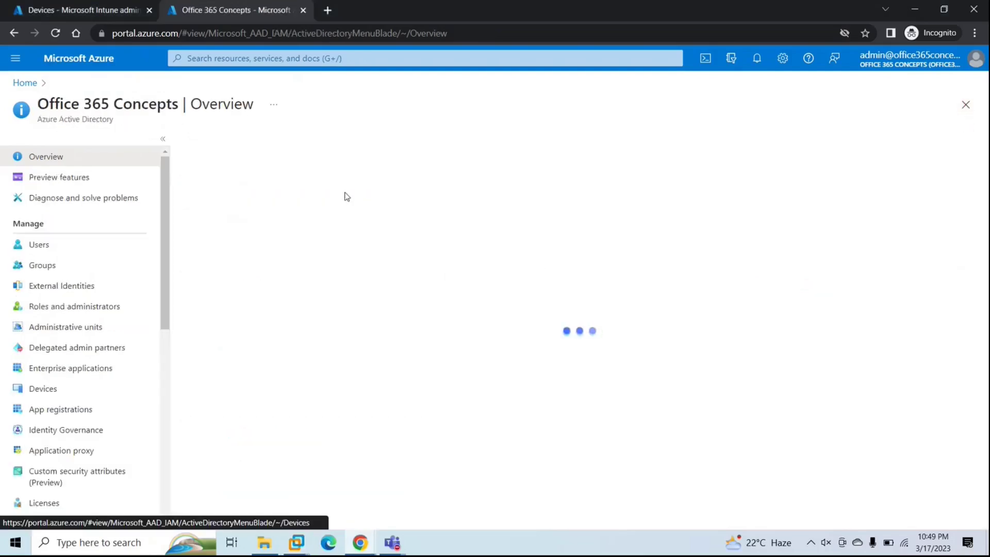
click(41, 247)
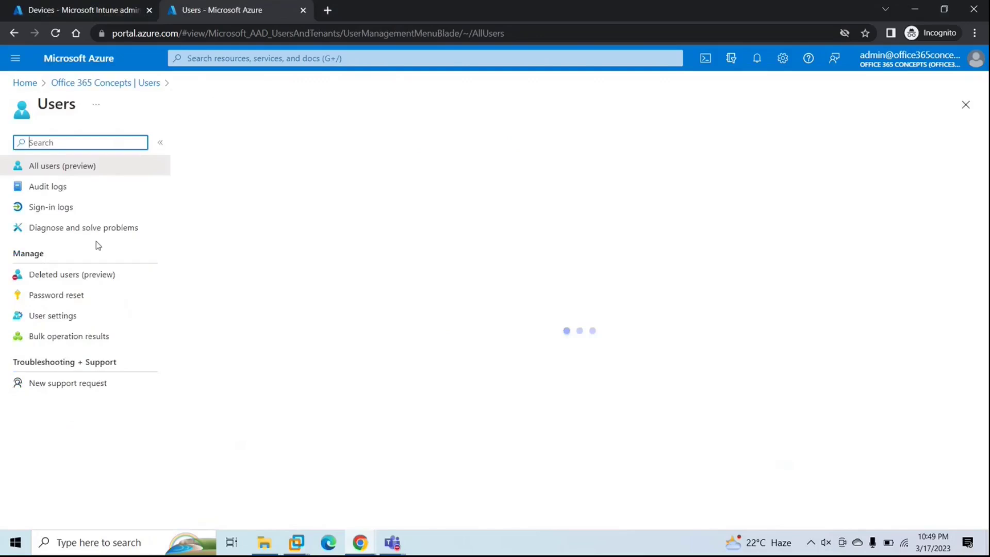
click(244, 368)
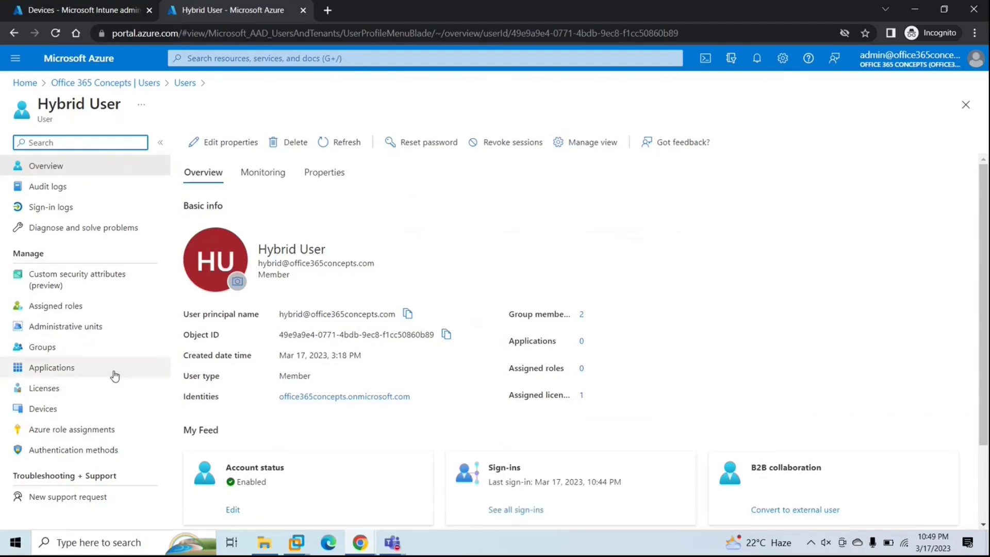
click(52, 390)
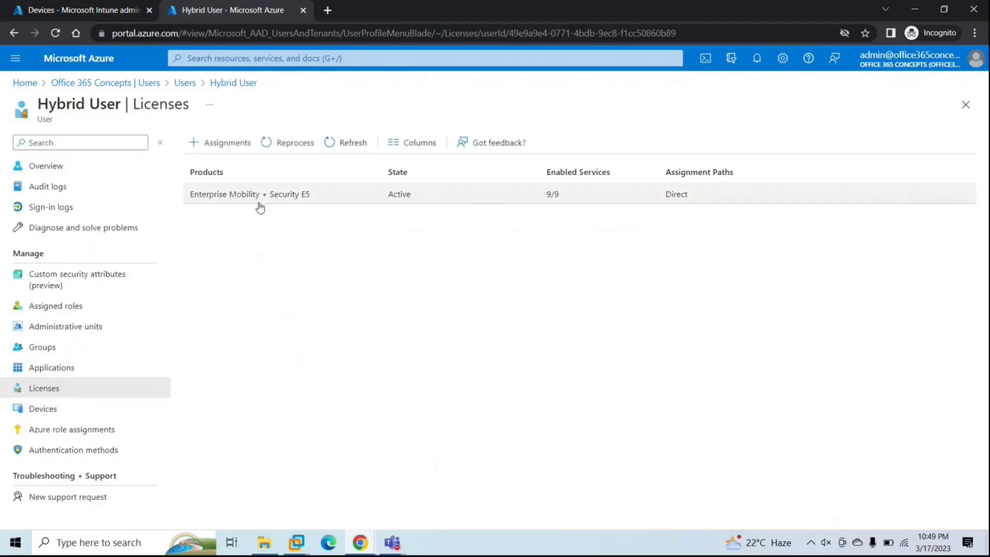
click(279, 199)
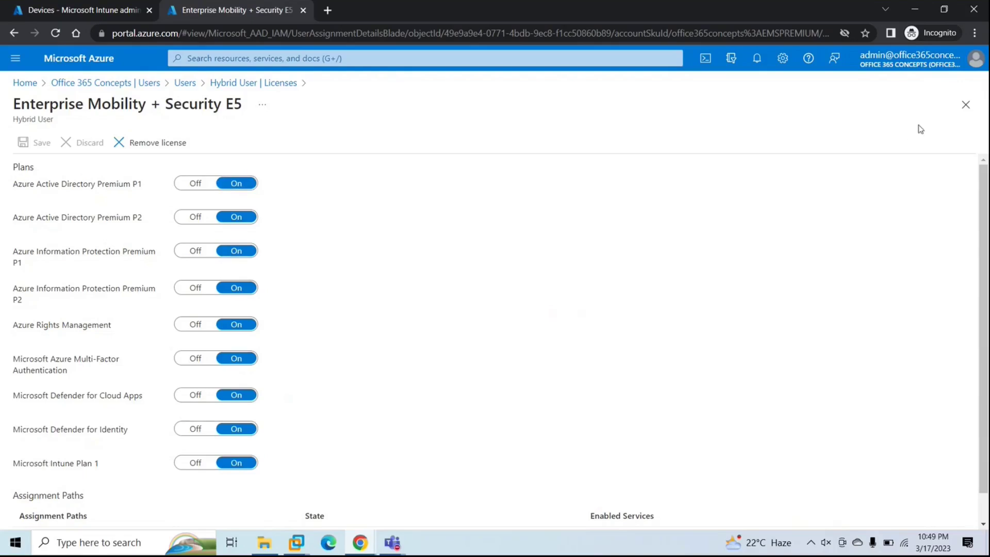
click(966, 105)
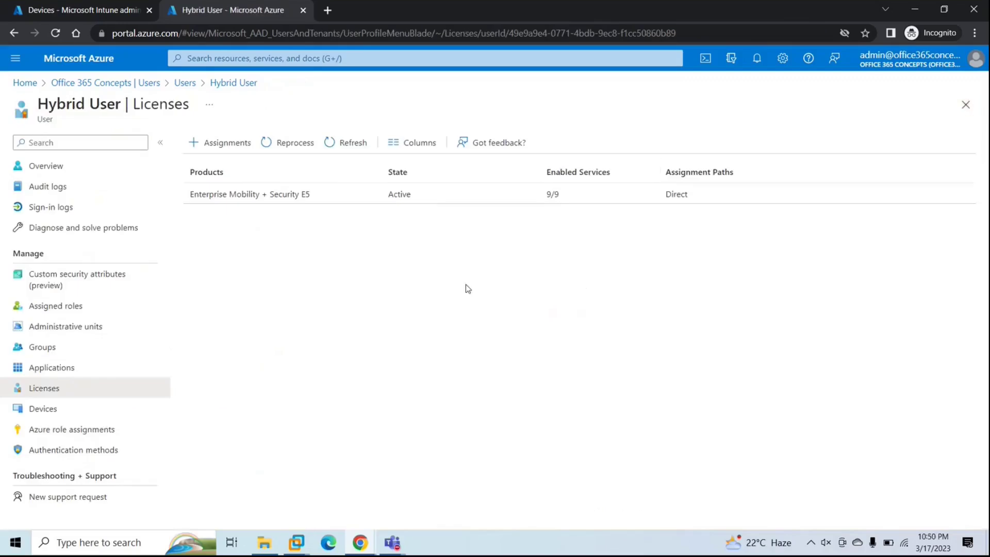
click(964, 106)
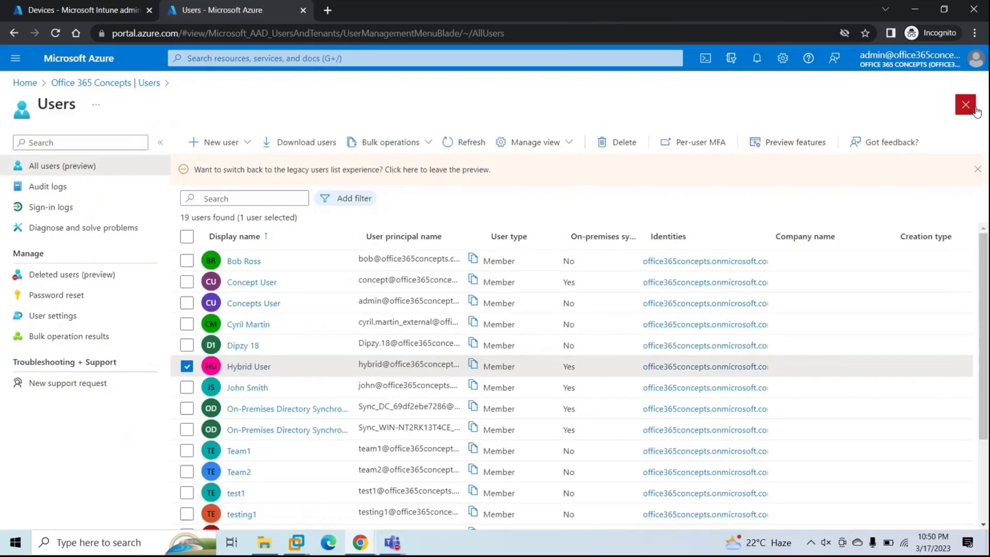
click(975, 109)
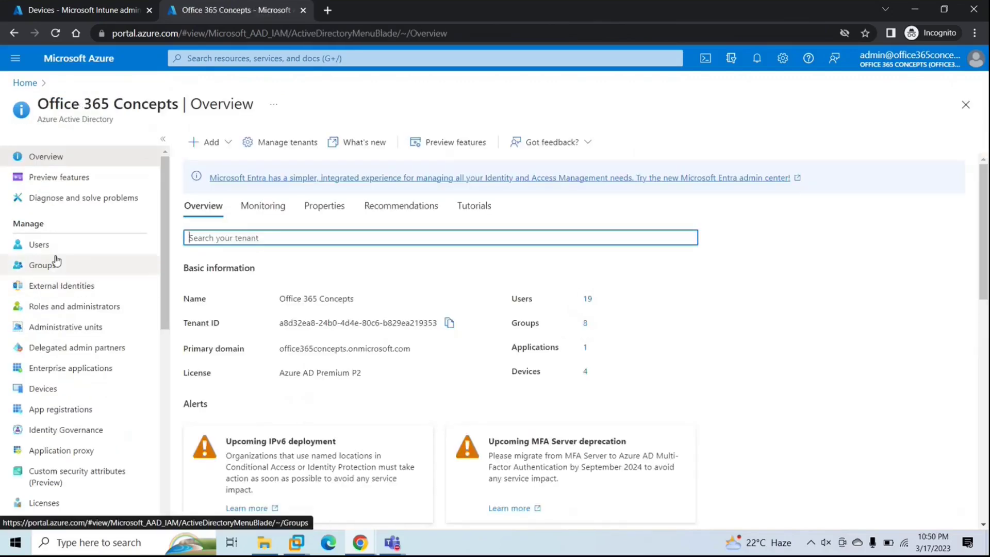
Step: List all Azure AD devices and widen the Join Type column to check each device's join type, owner and MDM
click(50, 390)
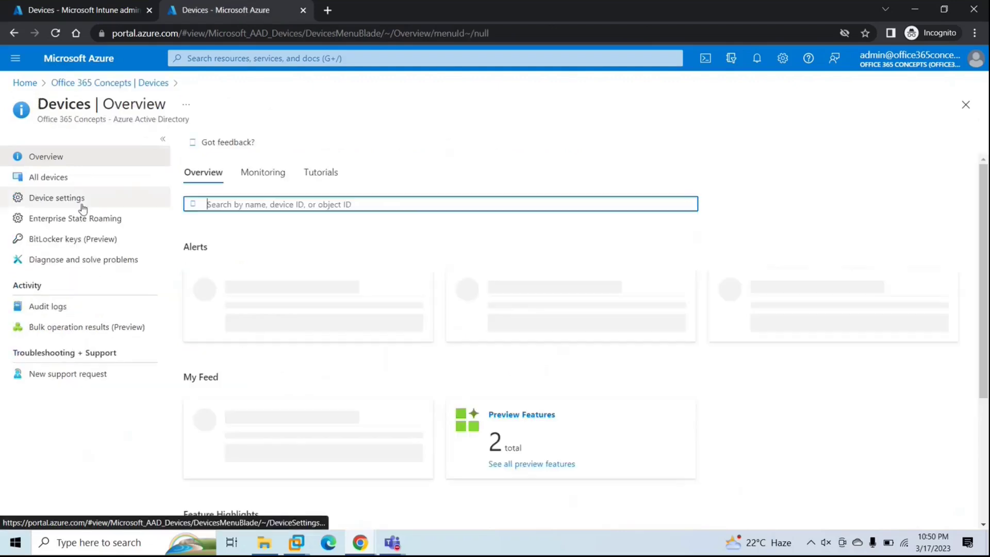
click(49, 176)
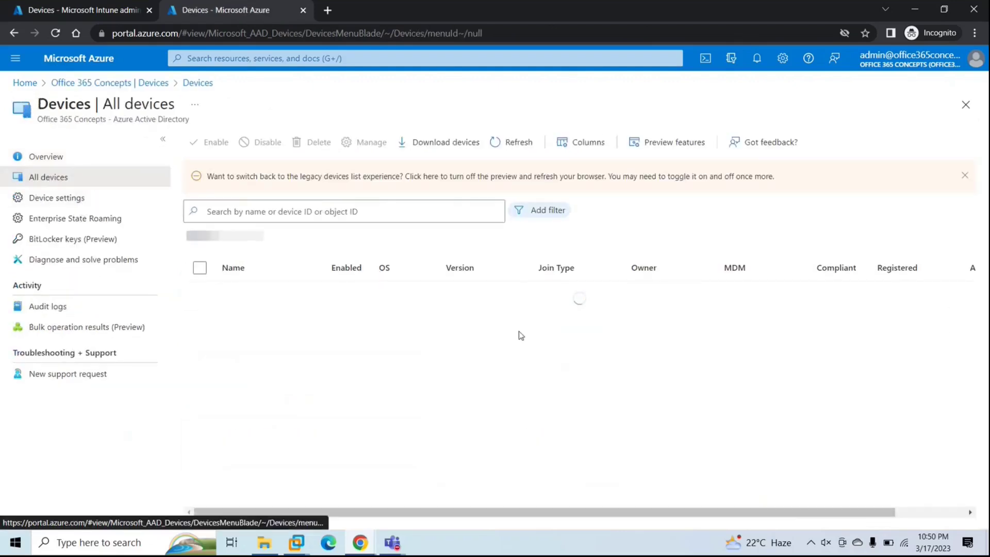
drag(625, 268, 657, 269)
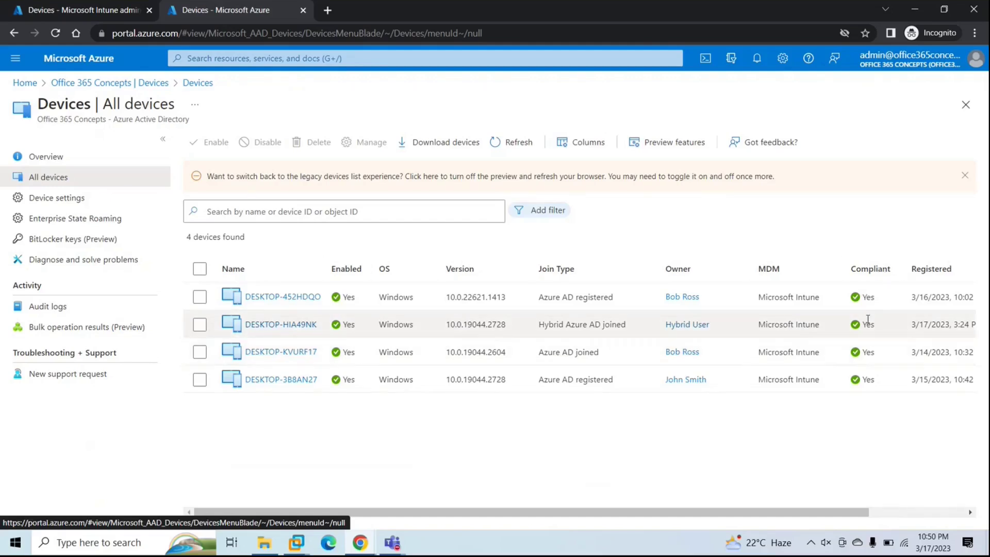
Step: Switch to the Intune admin center and list the Windows devices to check their management, ownership and compliance
click(57, 11)
click(37, 166)
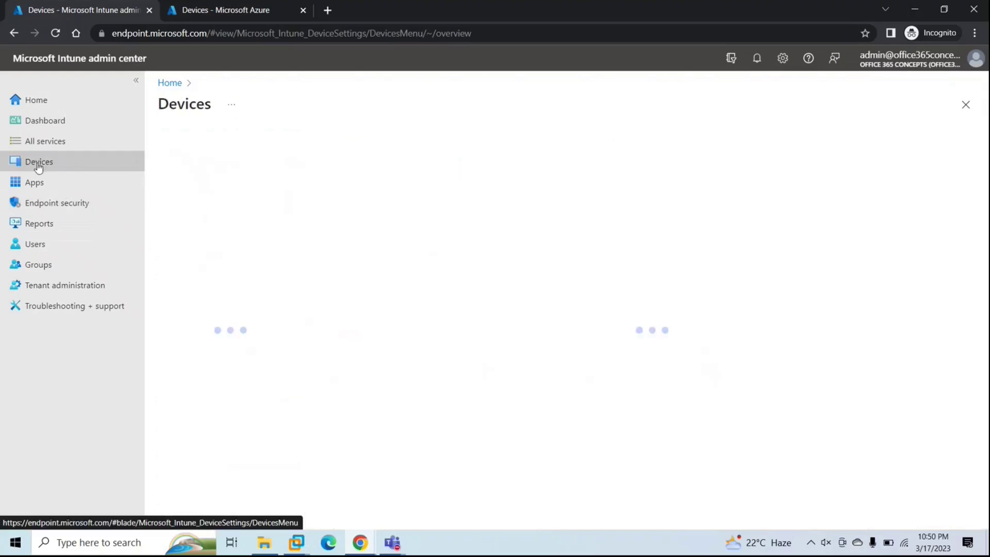
click(193, 186)
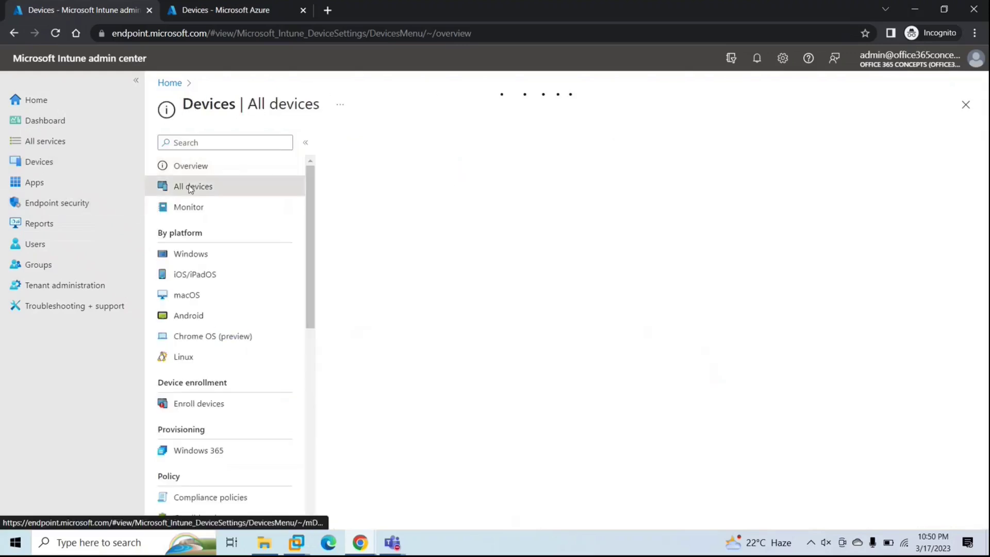
click(193, 255)
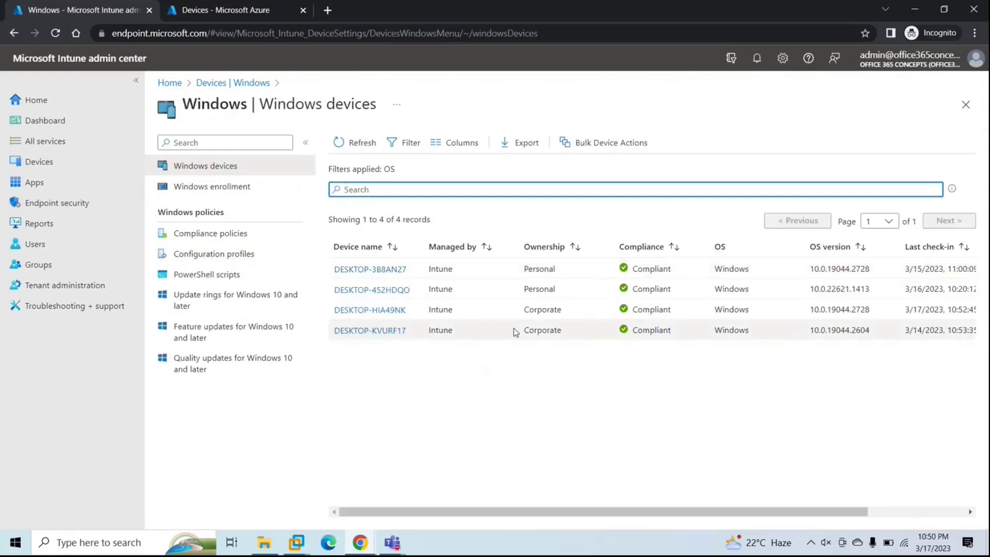
Step: Compare the DESKTOP-HIA49NK entry in the Azure AD device list with its entry among the Intune Windows devices
click(265, 16)
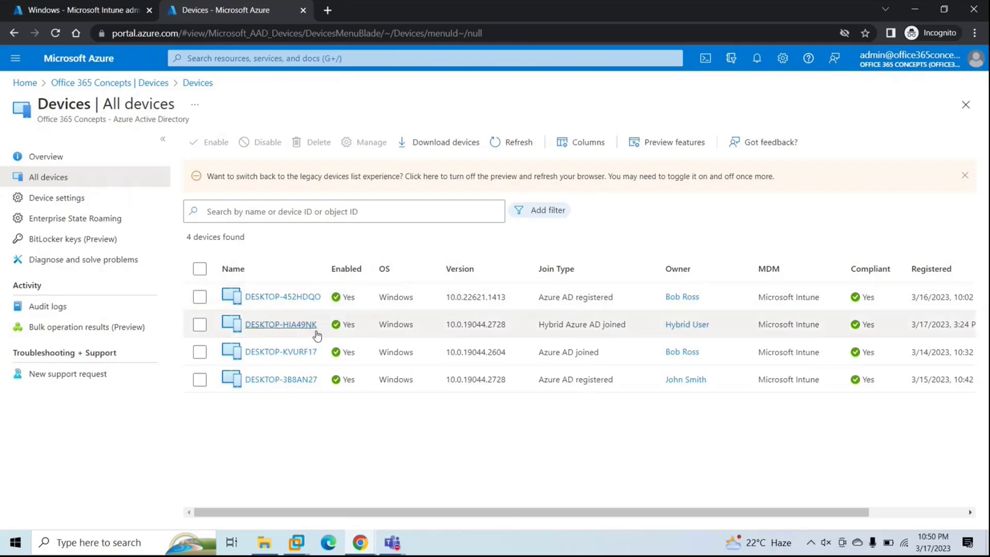
click(129, 9)
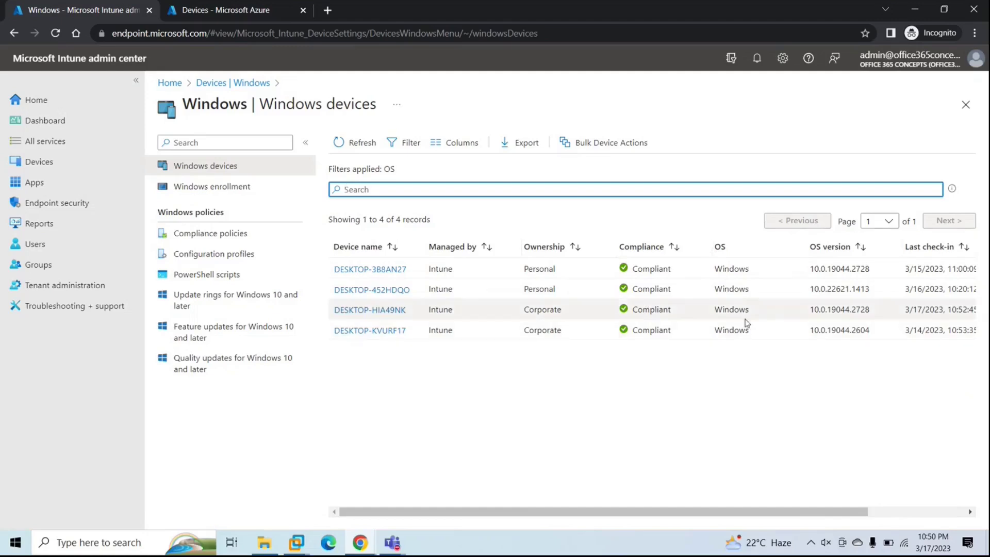
click(261, 21)
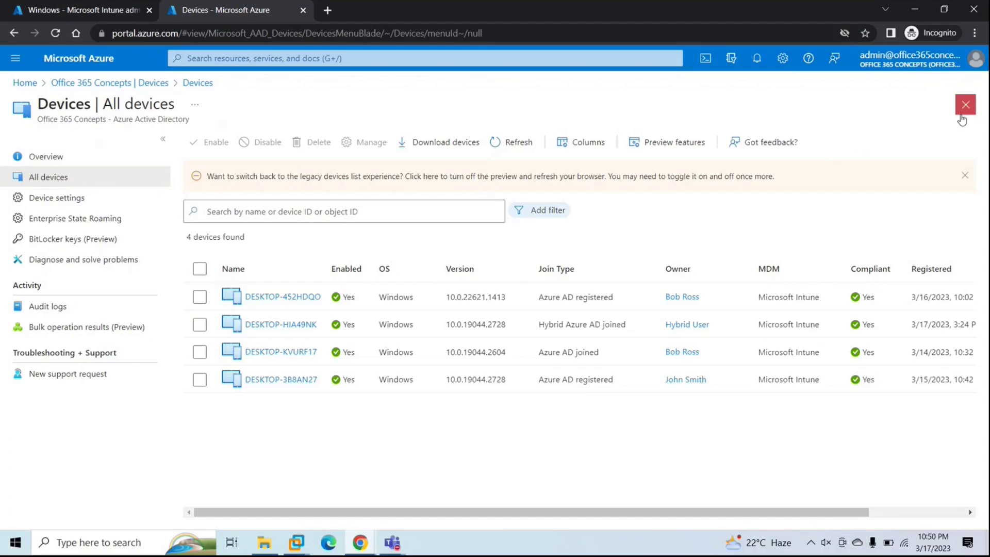
click(89, 13)
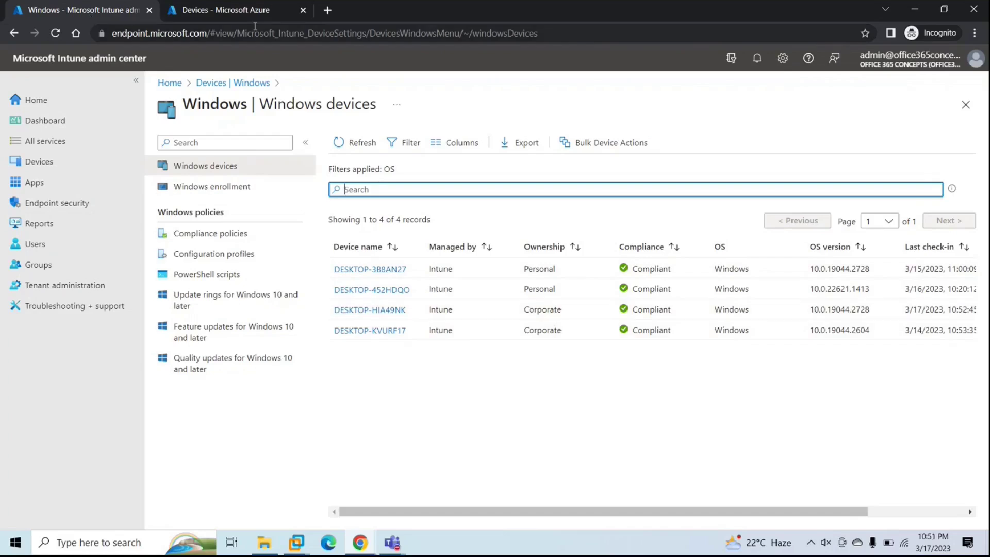
click(225, 19)
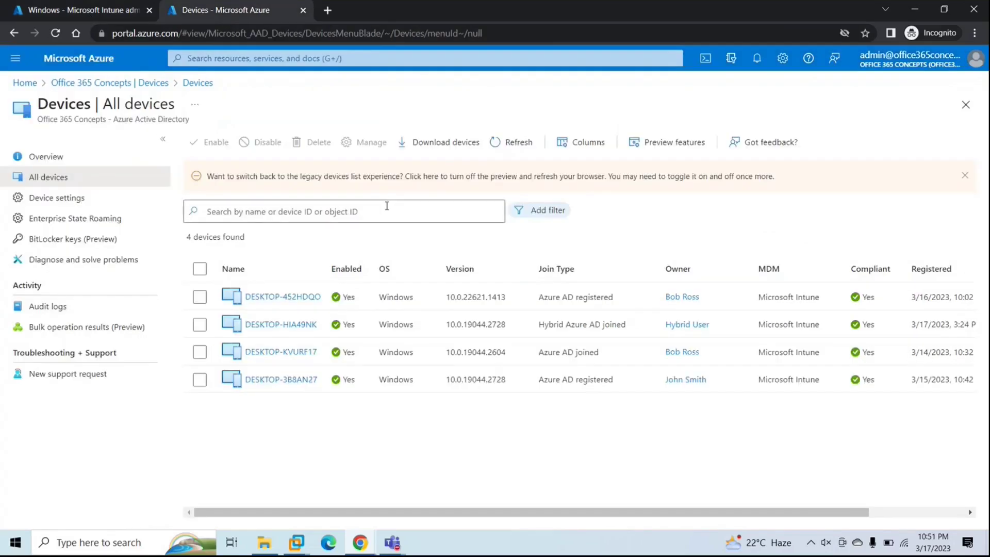
Step: Open the Corporate-owned Windows Devices group in Azure AD and review its dynamic membership rules and members
click(965, 104)
click(49, 267)
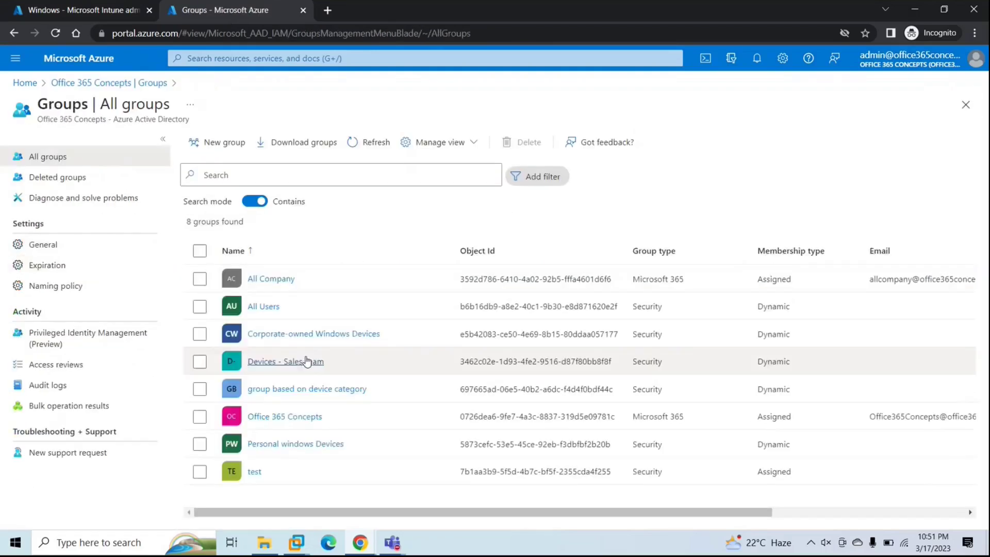
click(302, 336)
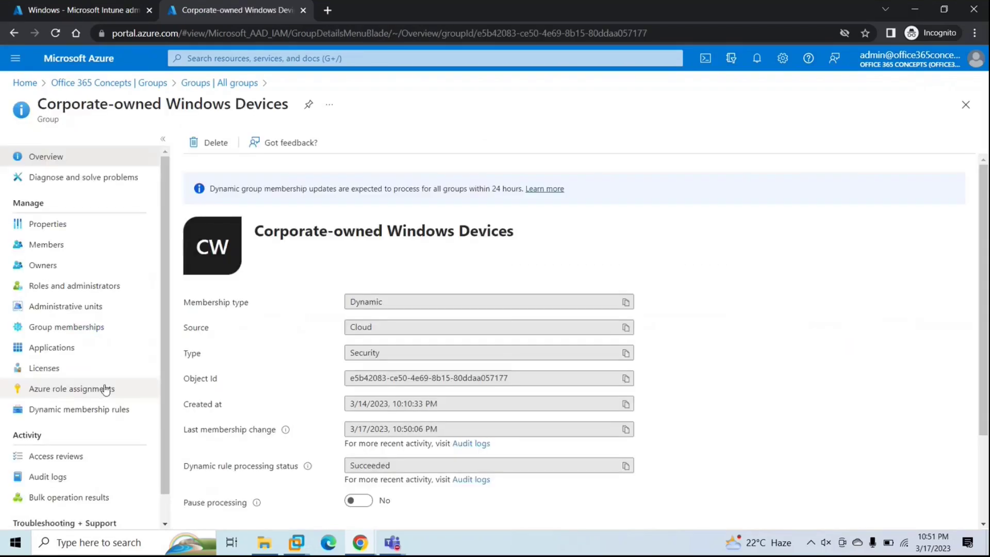
click(75, 409)
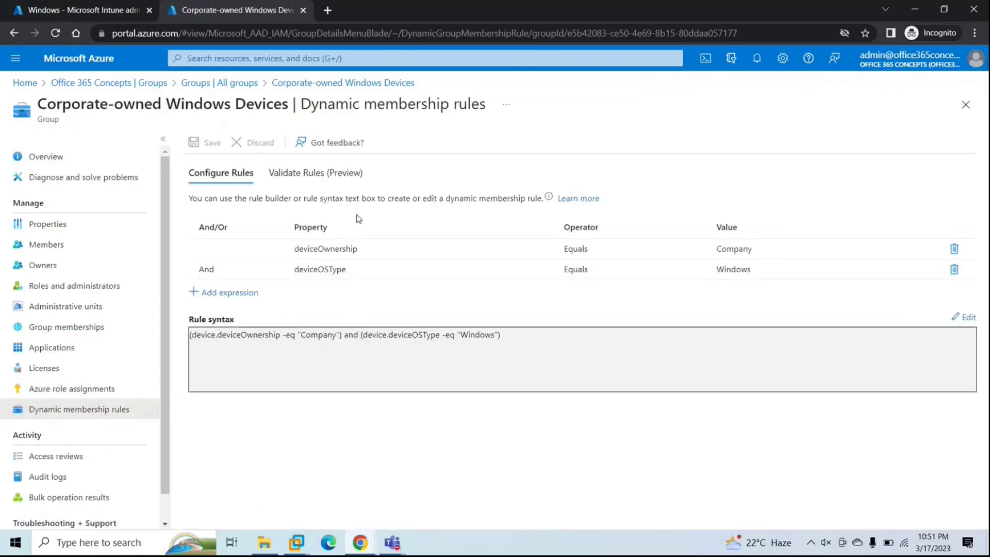
click(340, 253)
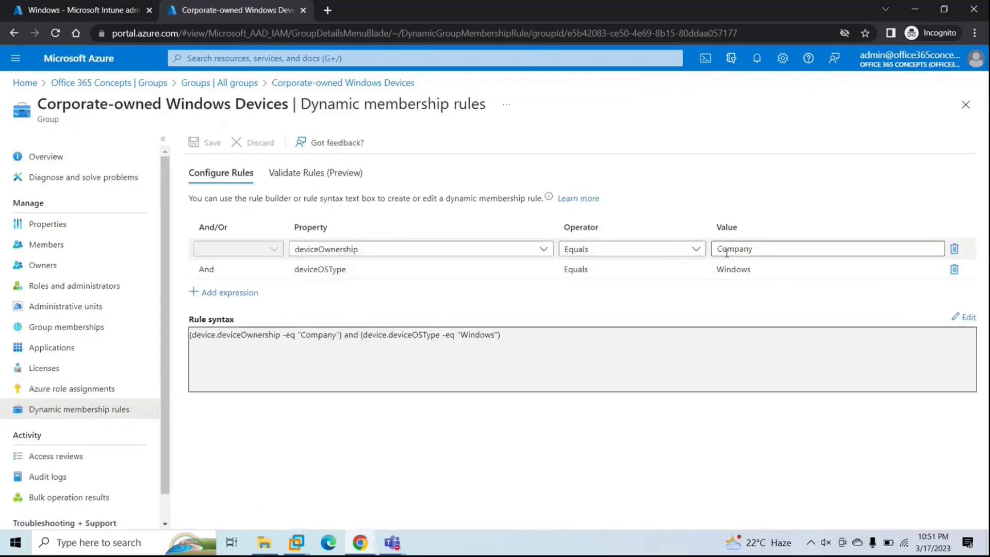
click(517, 269)
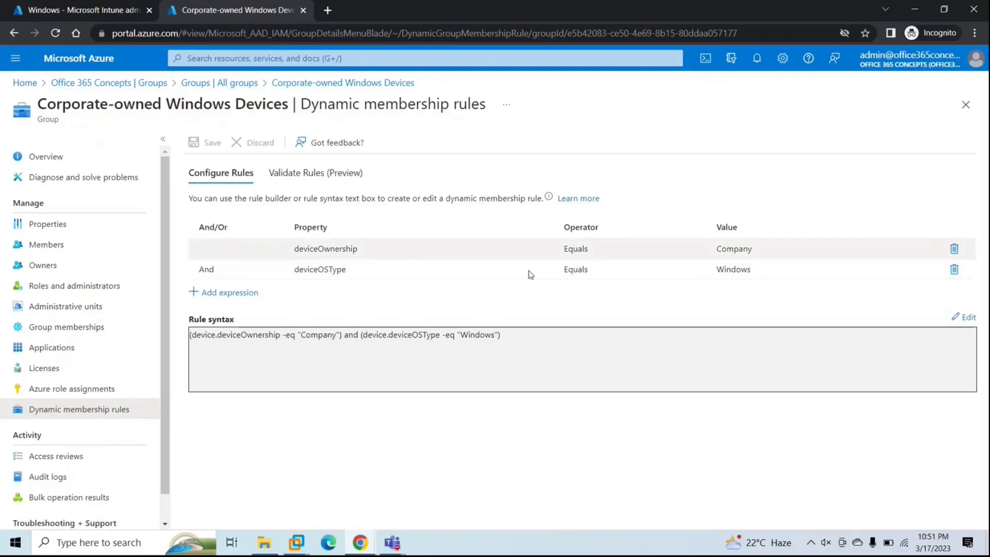
mouse_move(365, 261)
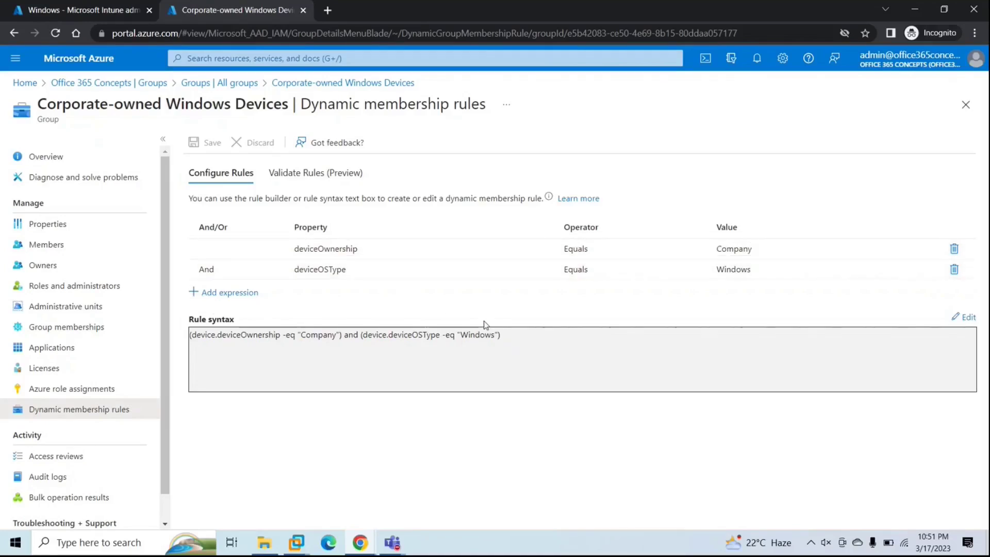
click(45, 244)
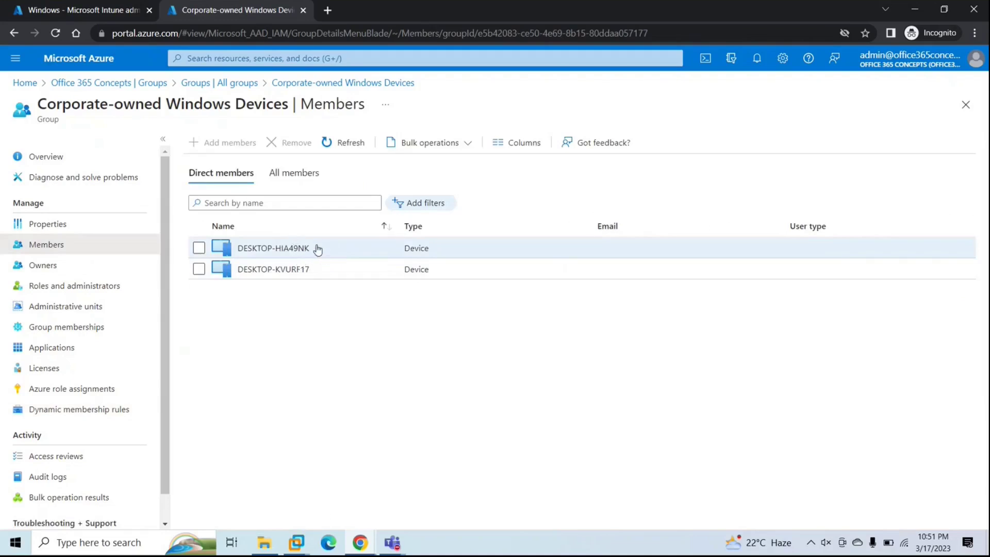
Step: Open DESKTOP-HIA49NK in the Intune admin center and review its properties, device compliance and device configuration
click(67, 11)
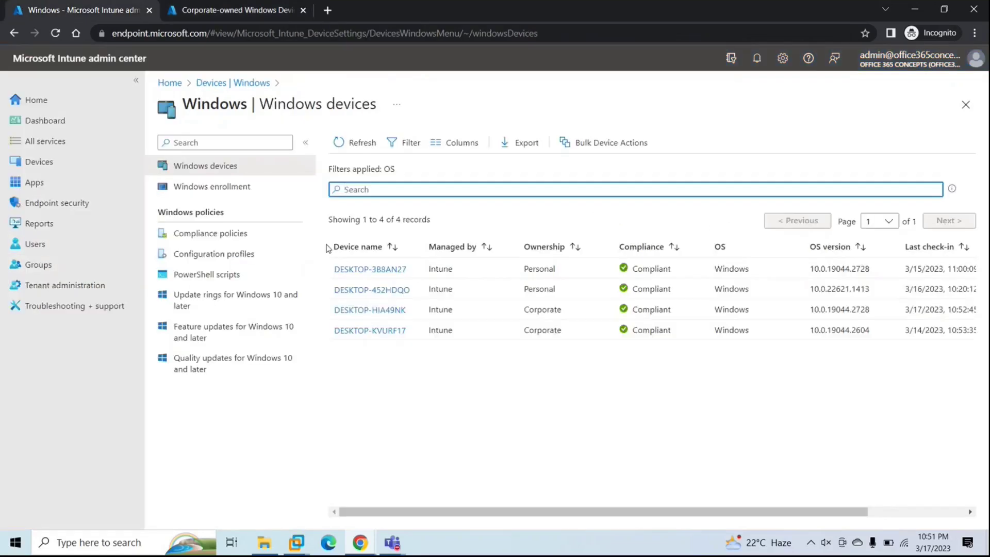
click(390, 311)
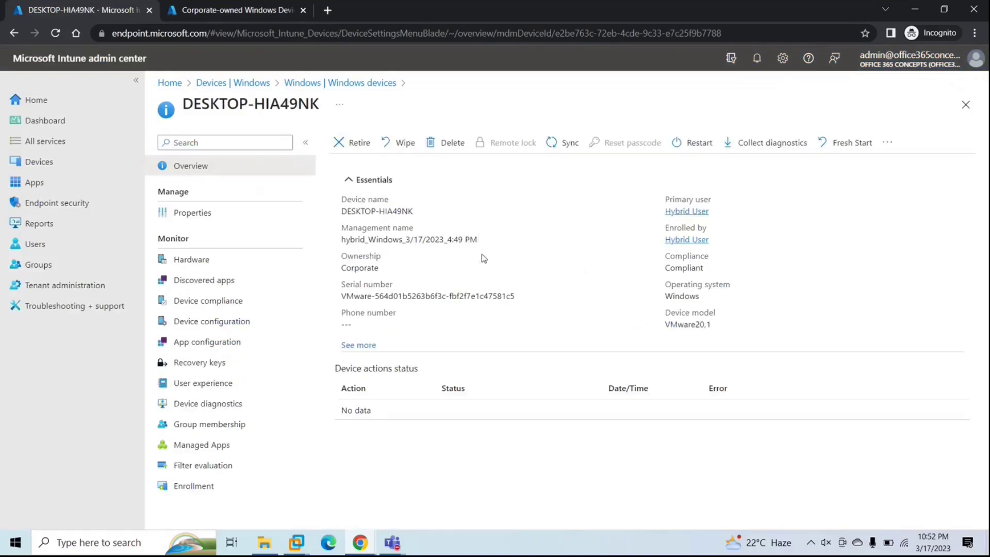
click(194, 216)
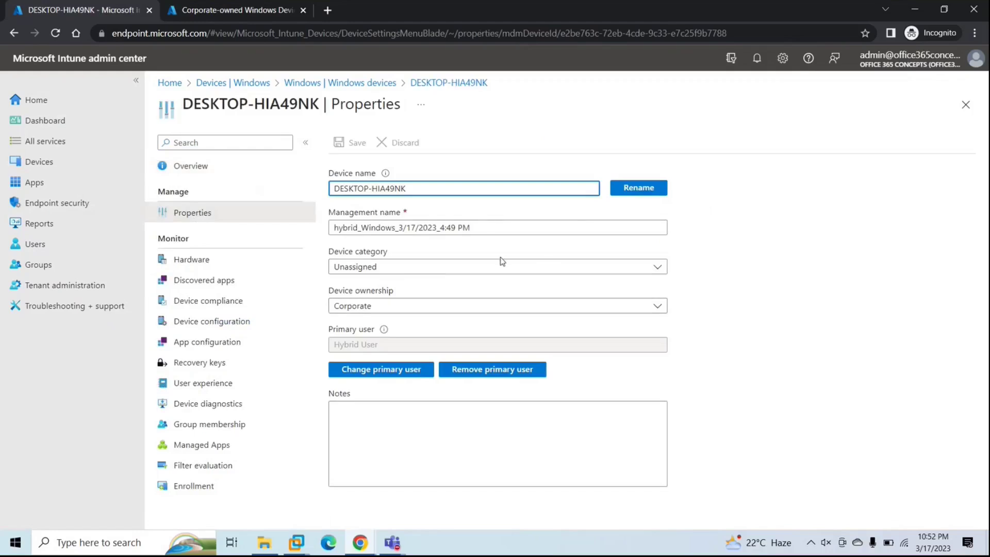
click(214, 304)
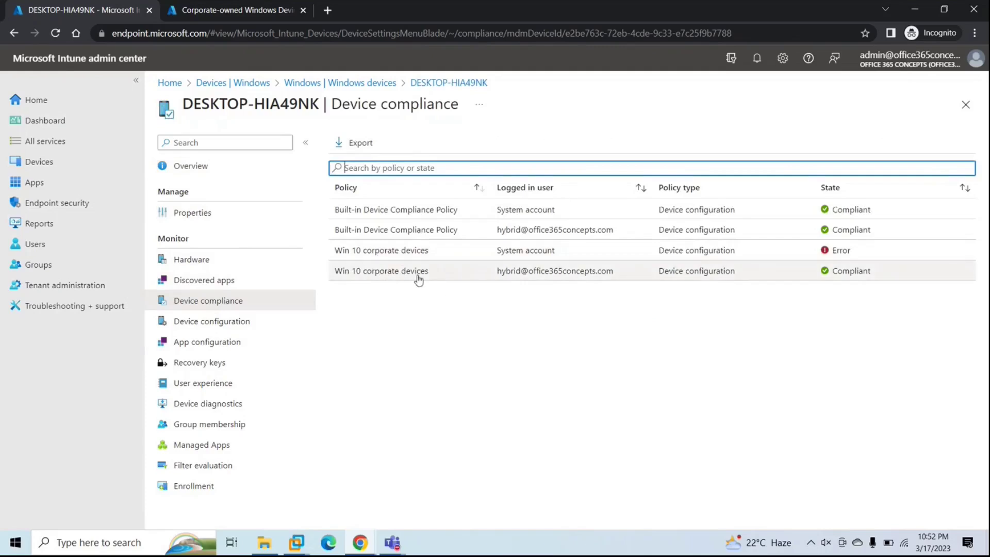
click(223, 328)
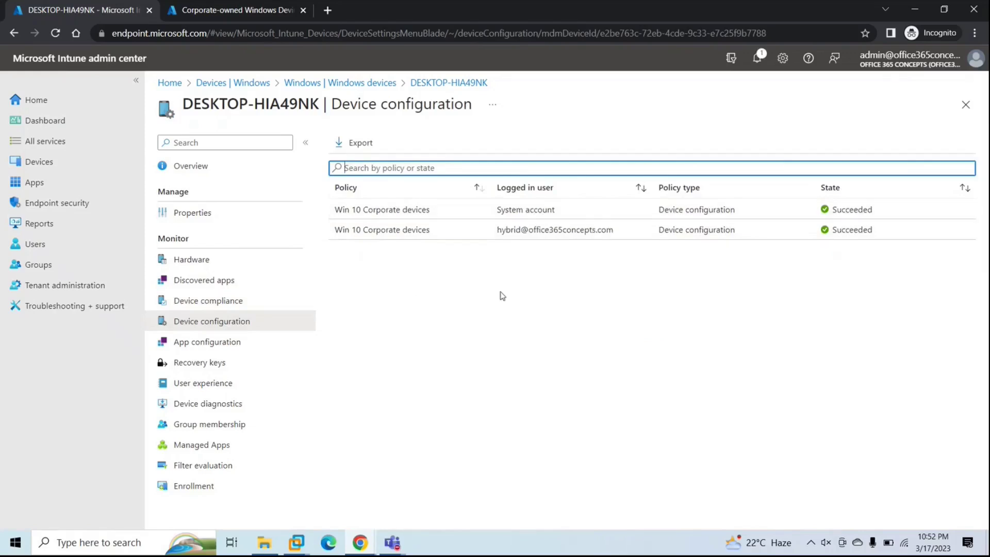
Step: Start a sync of DESKTOP-HIA49NK from its Intune device overview and confirm it
click(194, 169)
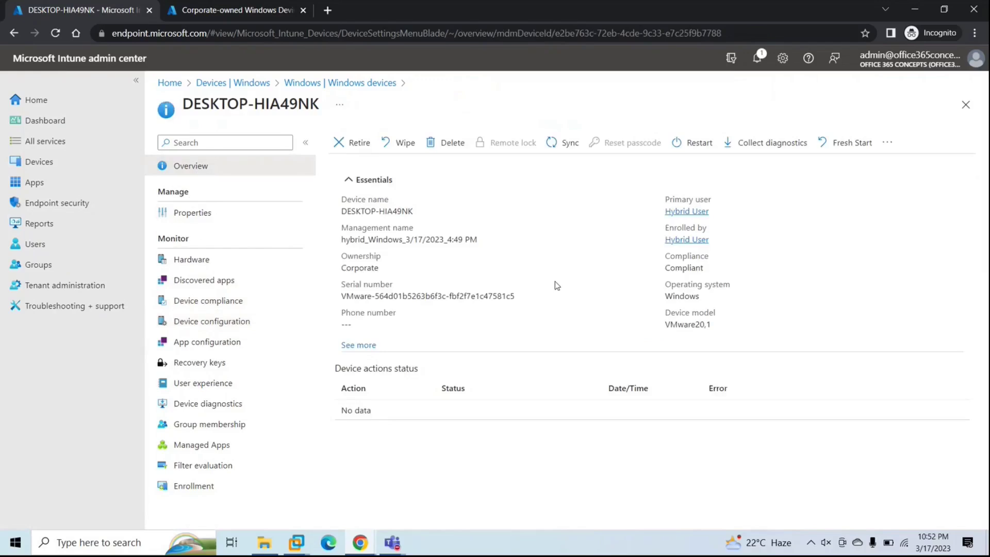
click(564, 150)
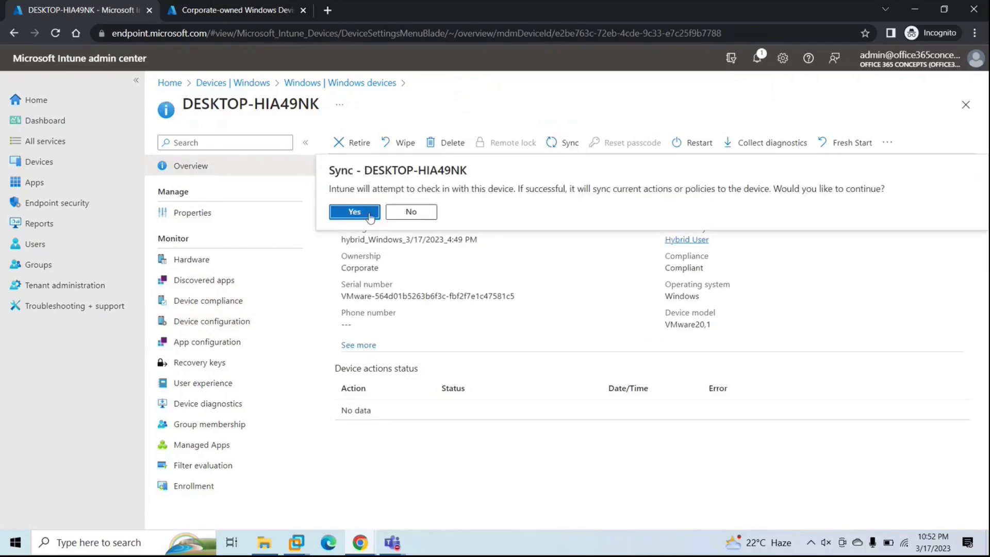
click(355, 212)
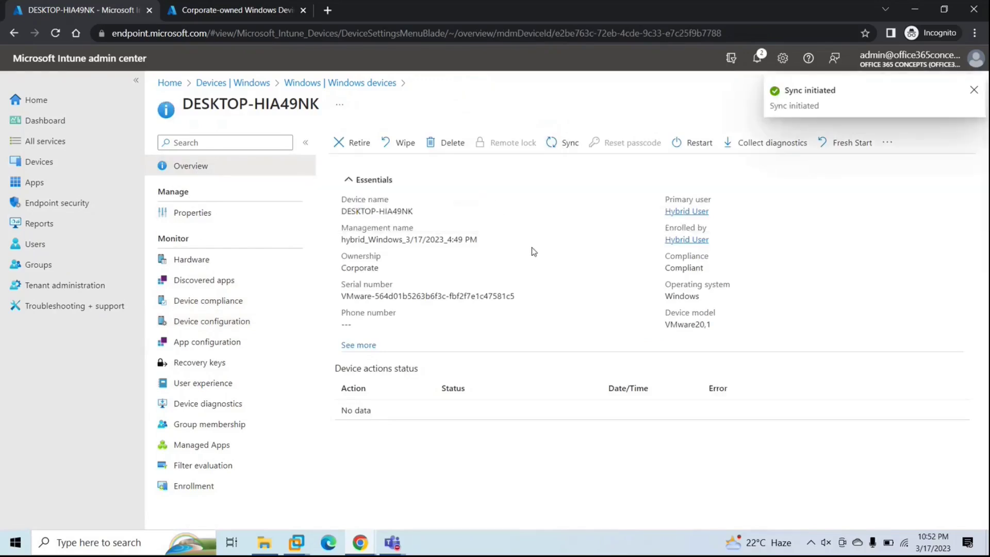